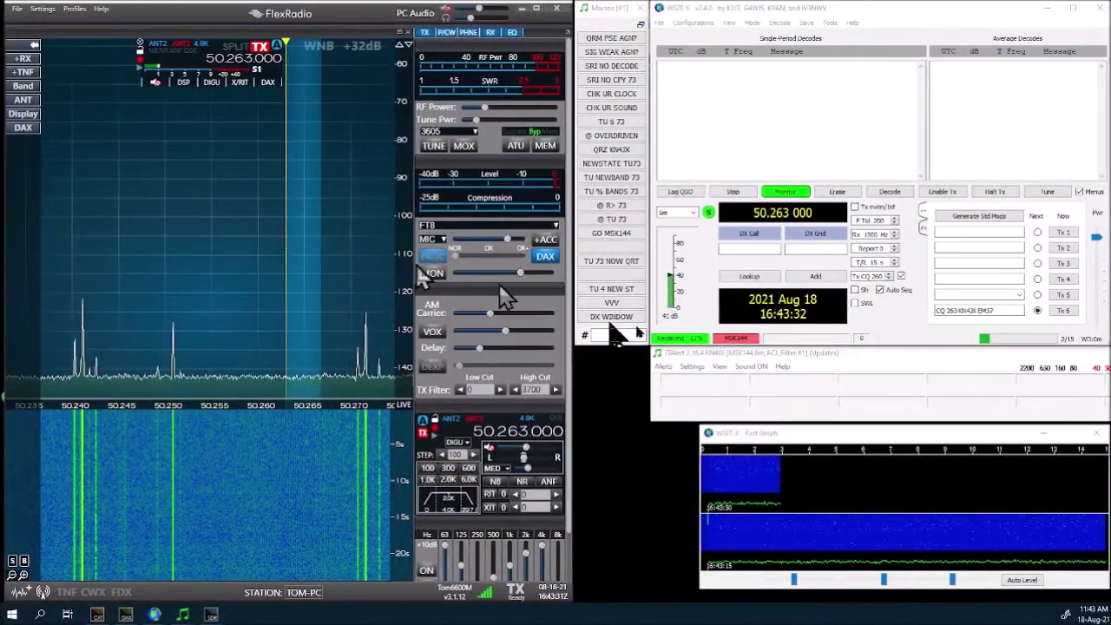
Step: Turn off the Tx CQ 260 option and test shifting the VFO slightly, returning it to 50.263.000 MHz
left_click(901, 277)
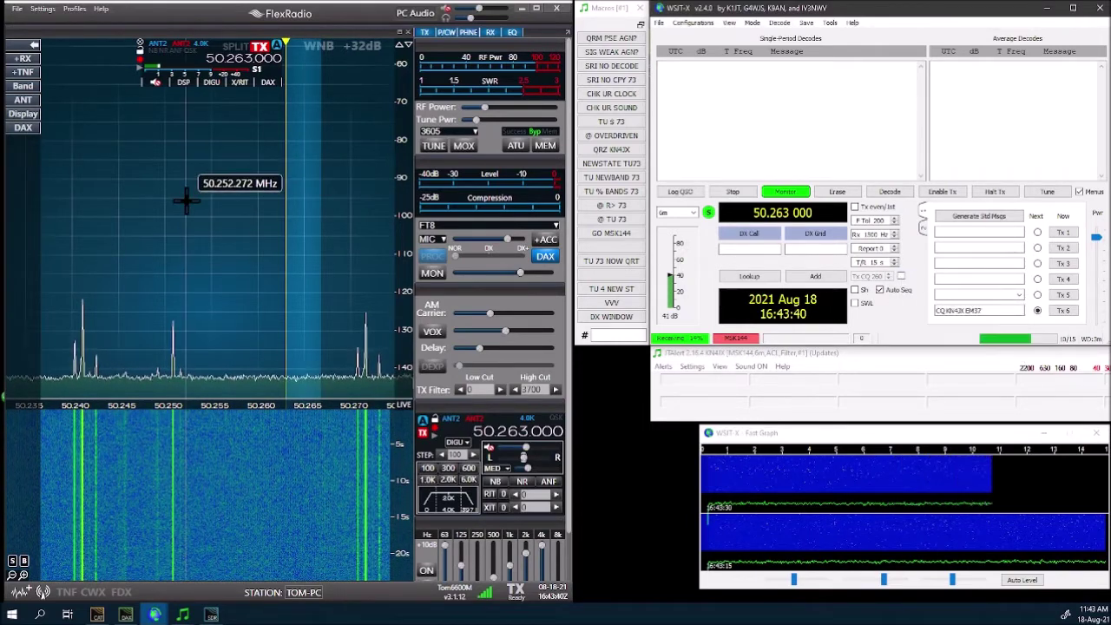
scroll(187, 200, "down", 1)
scroll(187, 199, "down", 1)
scroll(187, 200, "up", 4)
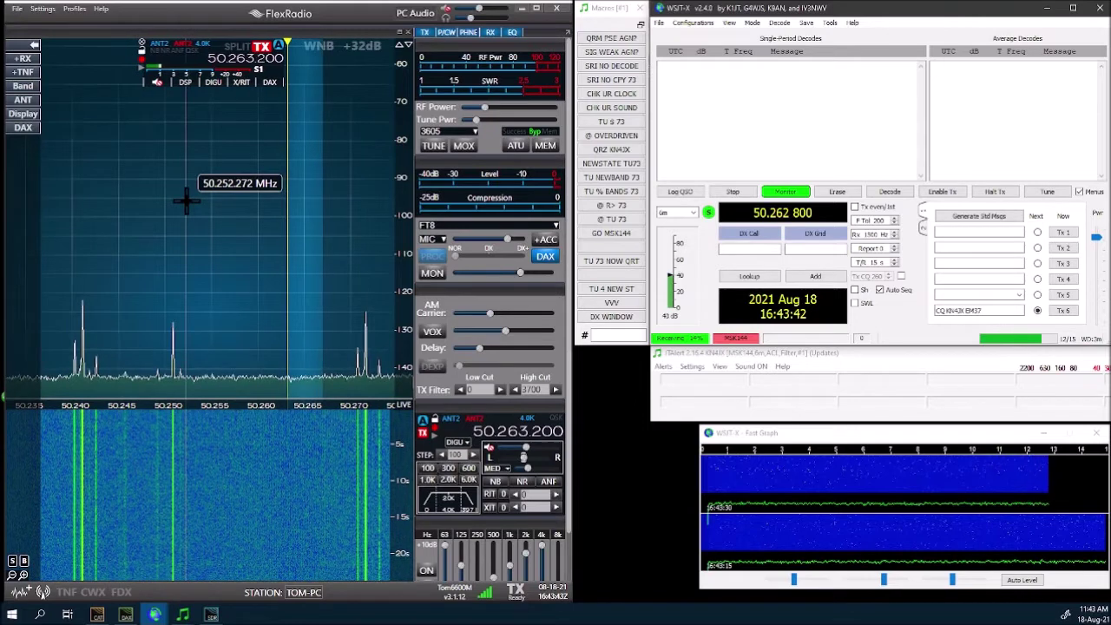
scroll(186, 200, "down", 2)
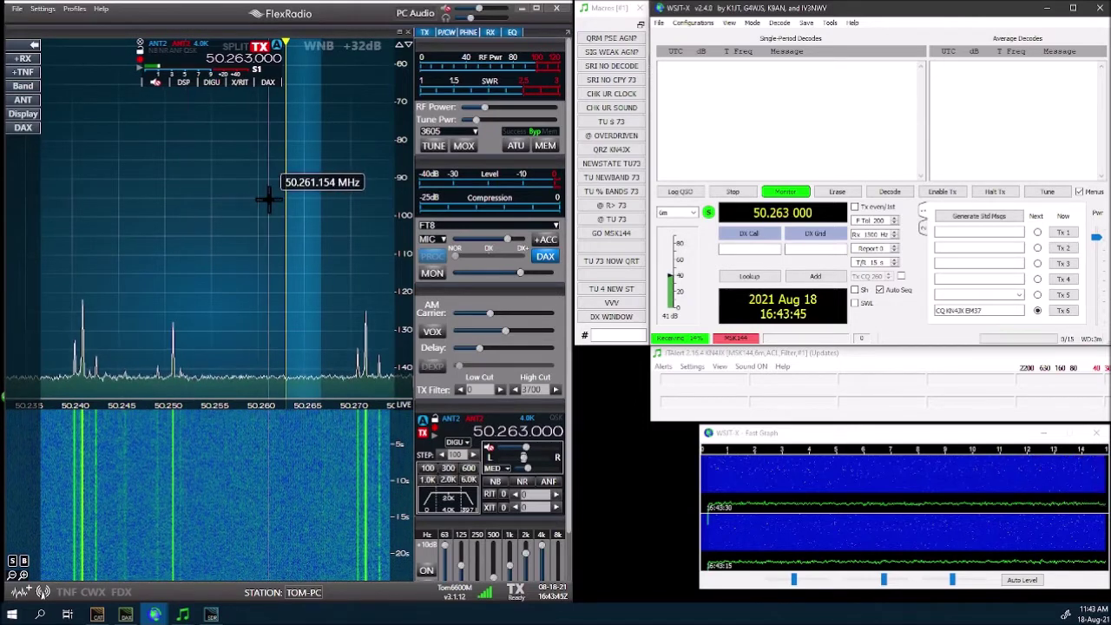
Step: Send a short CQ 263 test call with the Tx CQ 260 option enabled, halting it and clearing the decodes
left_click(900, 276)
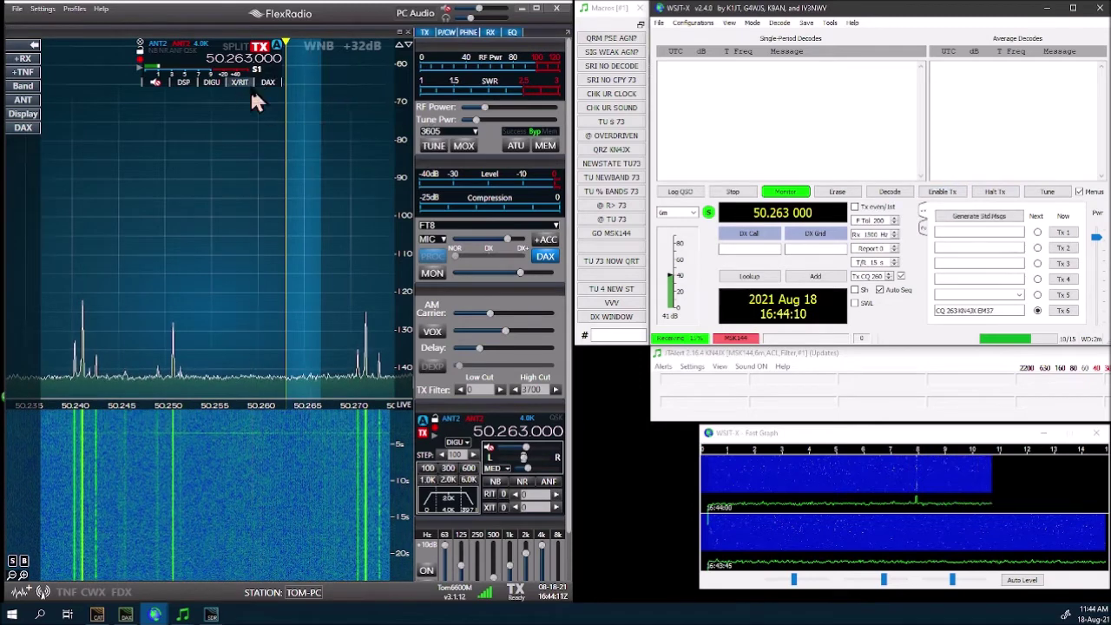
left_click(944, 193)
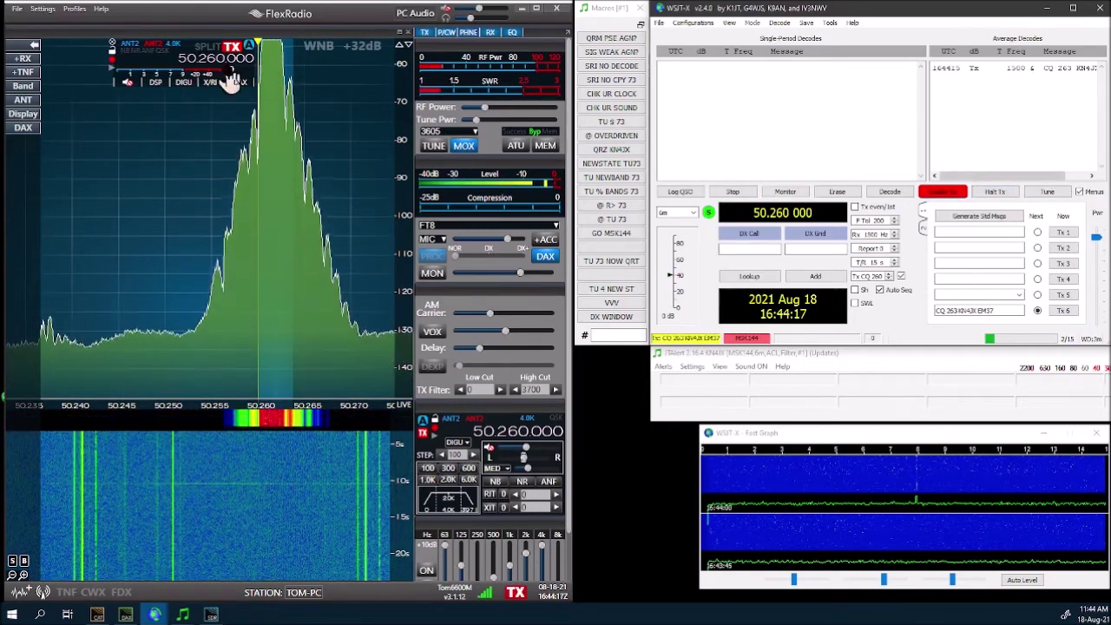
left_click(998, 193)
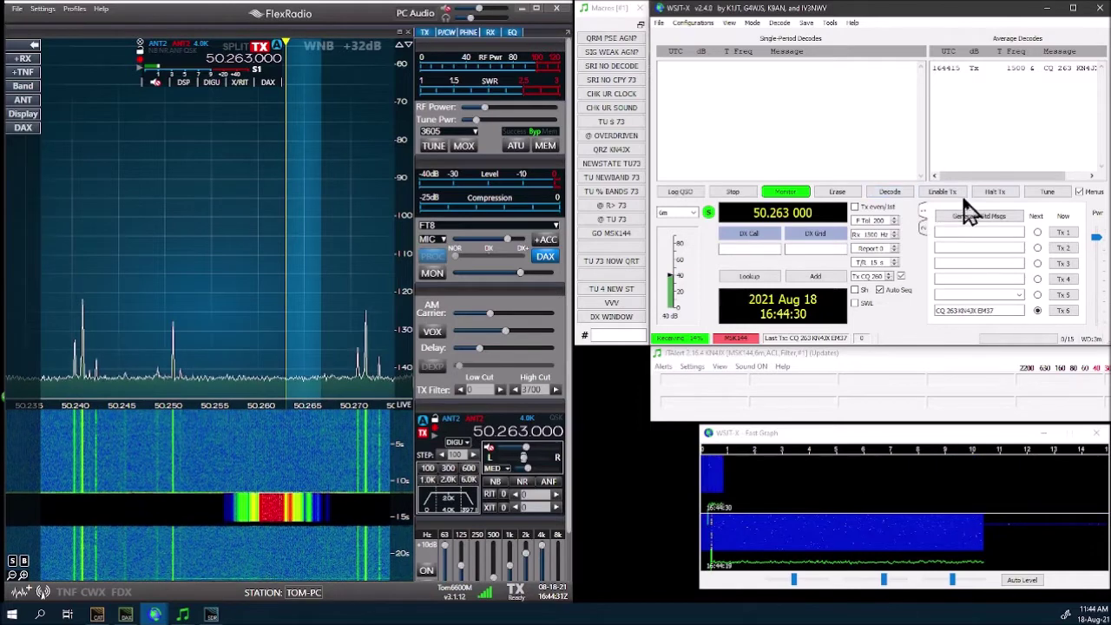
left_click(849, 193)
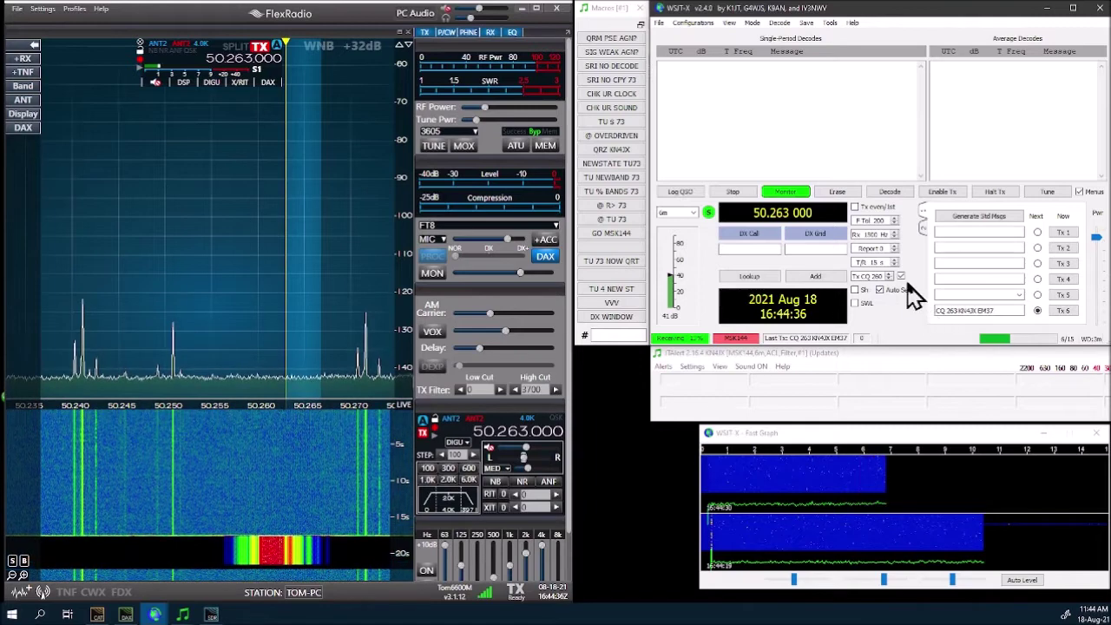
left_click(900, 277)
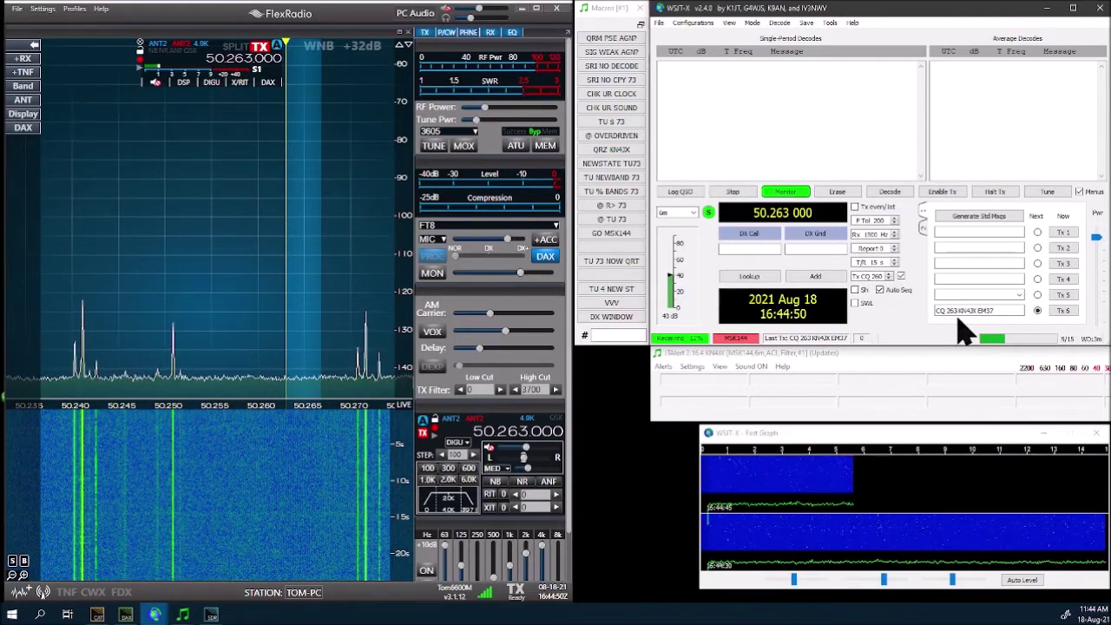
Step: Set Split Operation to Fake It in the WSJT-X radio settings
left_click(659, 23)
left_click(680, 173)
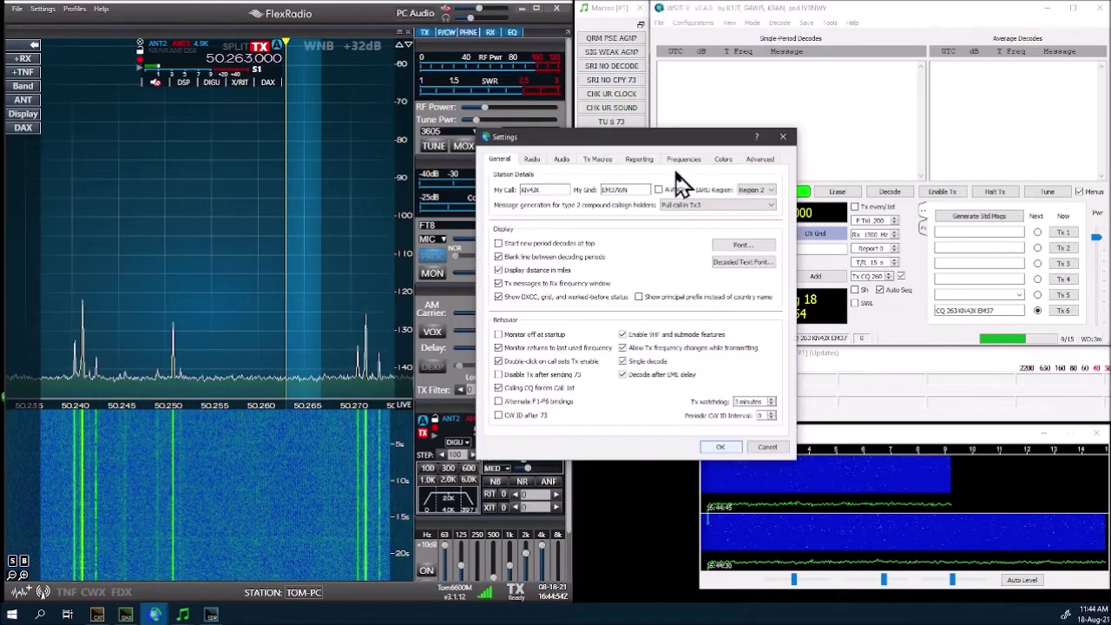
left_click(533, 160)
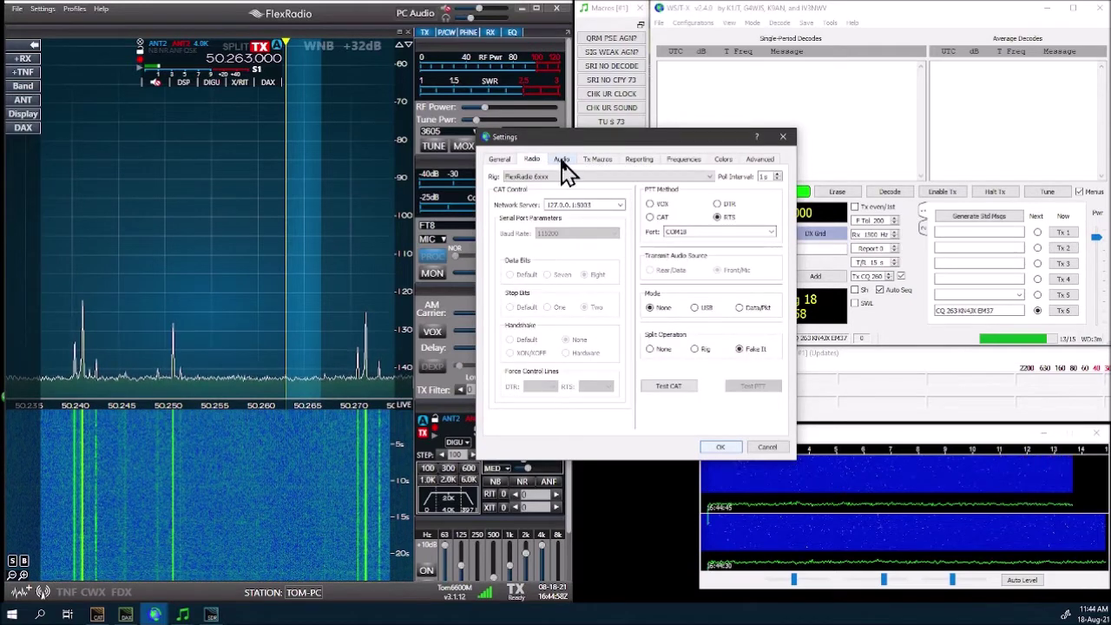
left_click(739, 348)
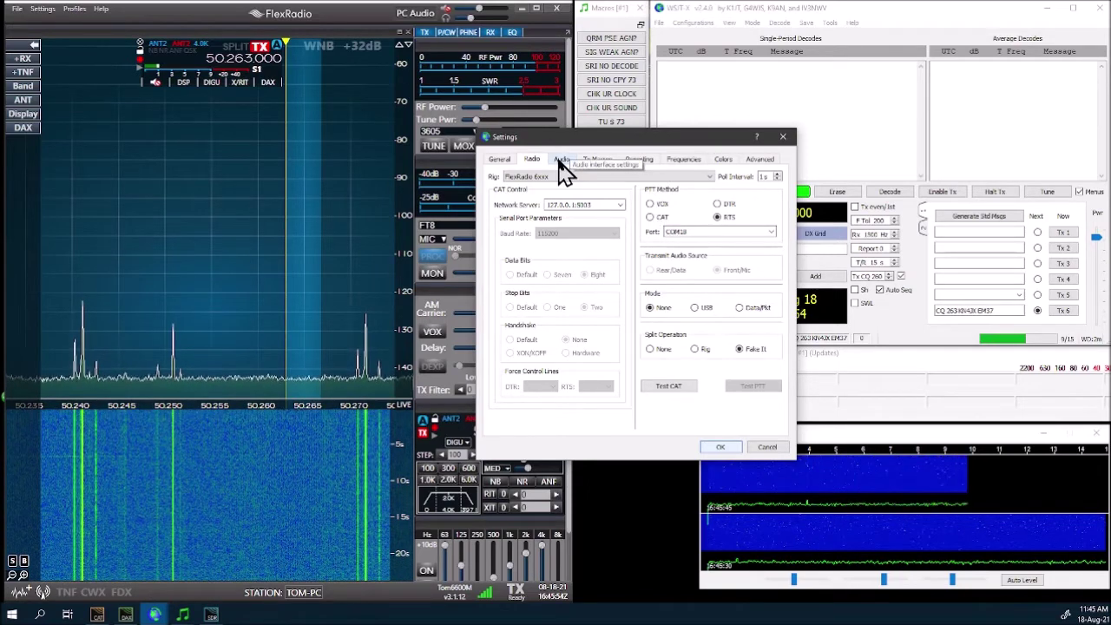
Step: Review the Audio, Tx Macros, Reporting, Frequencies, Colors, Advanced and General settings and accept them
left_click(562, 161)
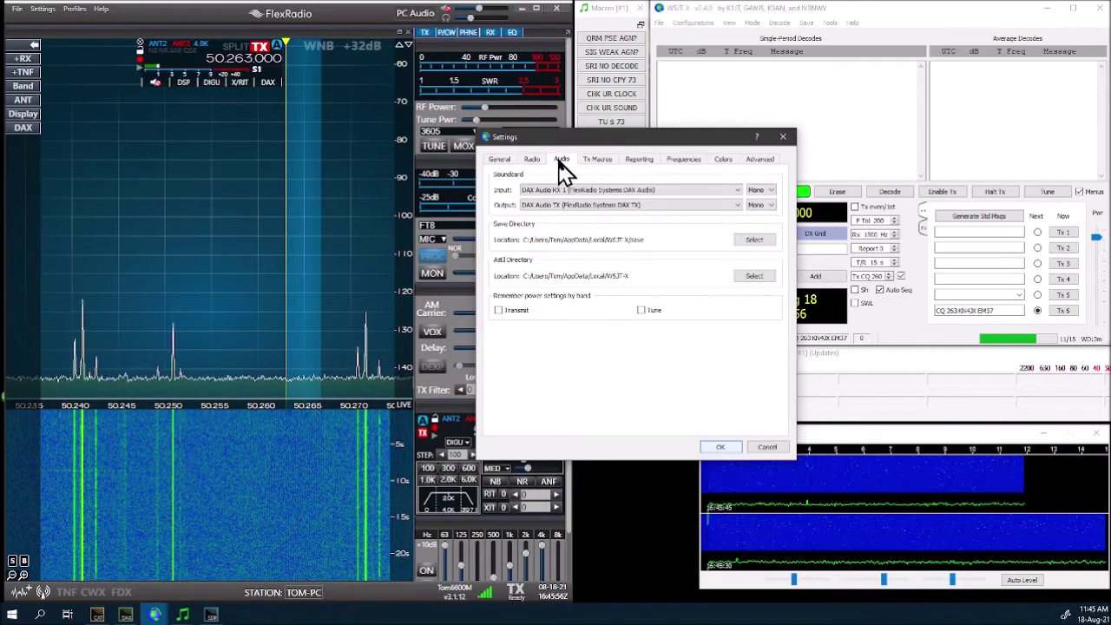
left_click(605, 162)
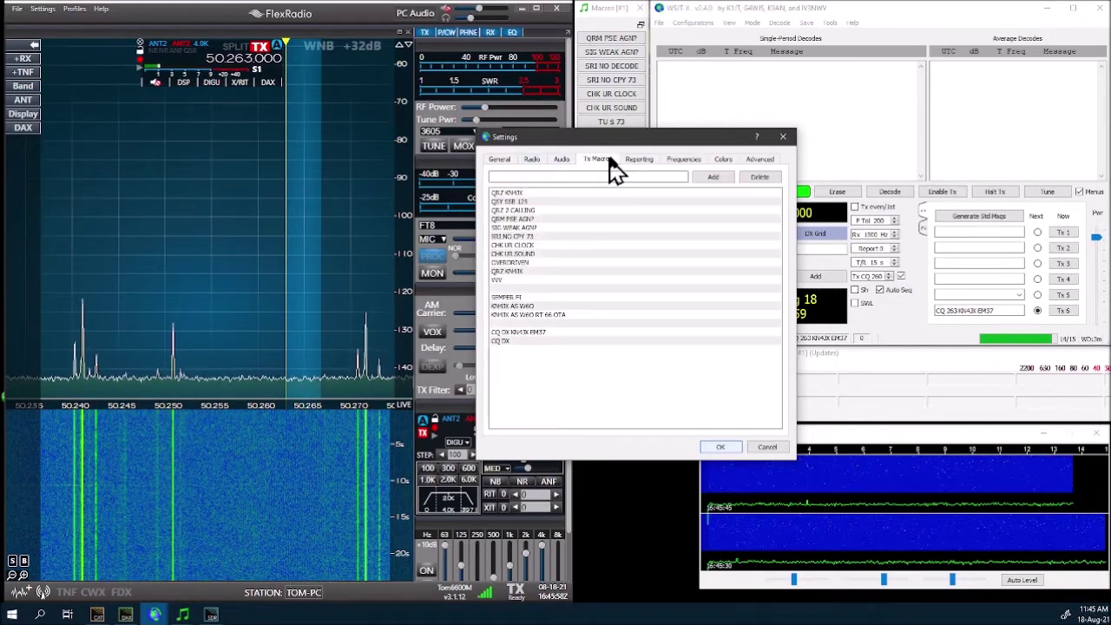
left_click(640, 162)
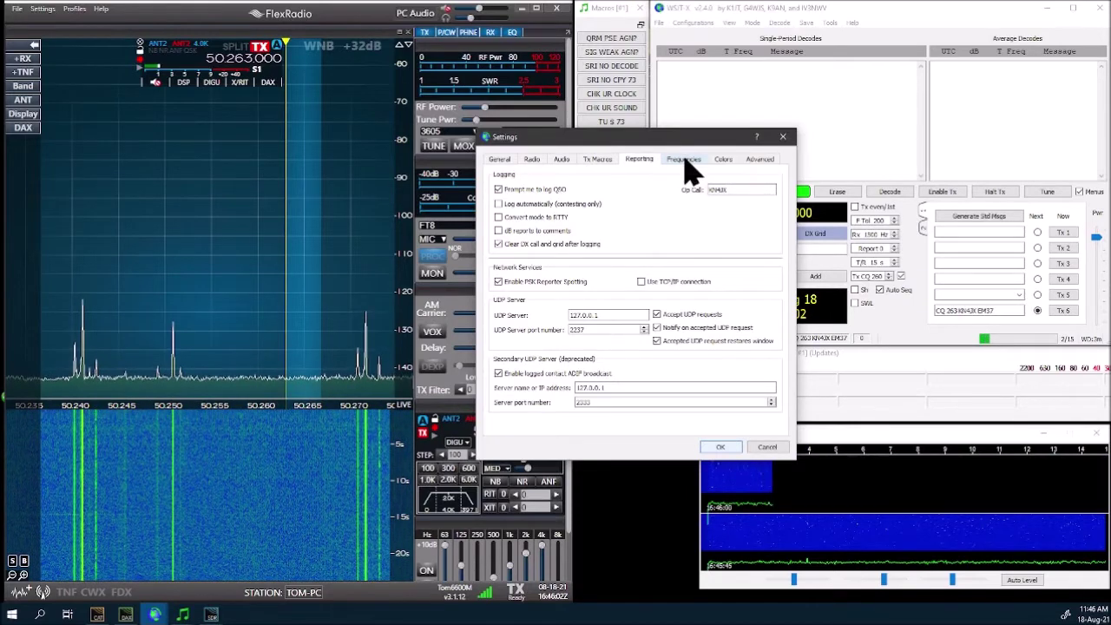
left_click(684, 161)
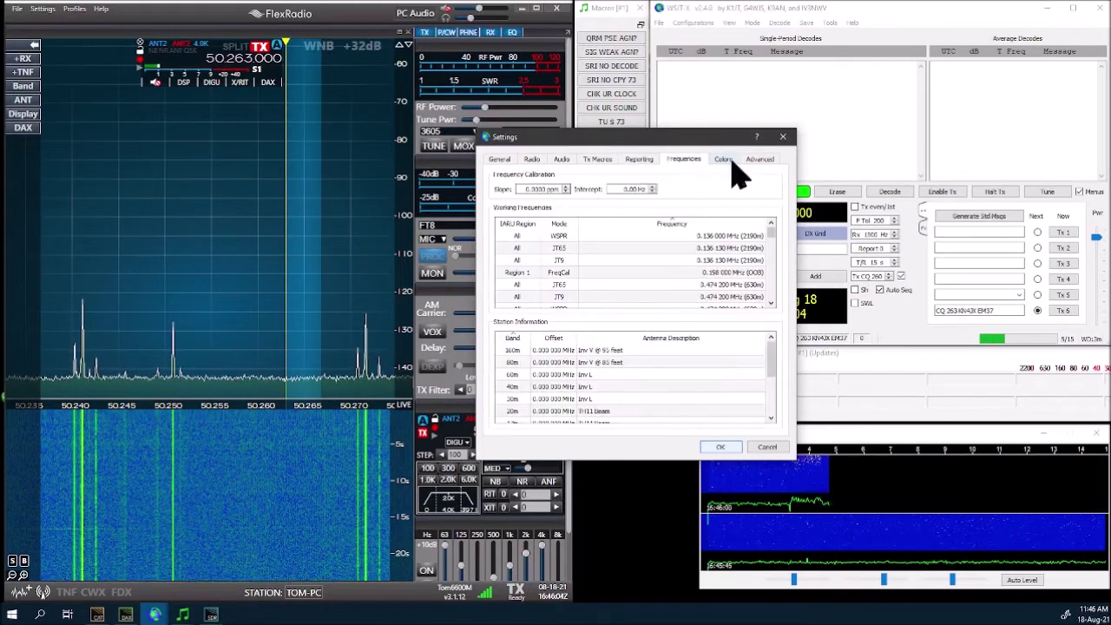
left_click(724, 160)
left_click(753, 163)
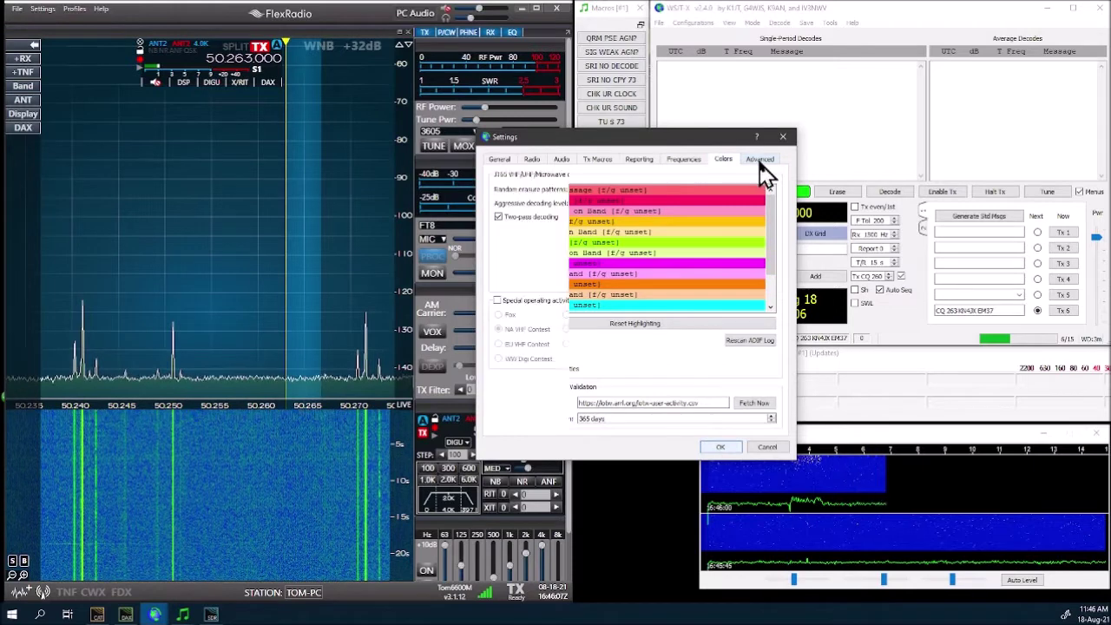
left_click(502, 159)
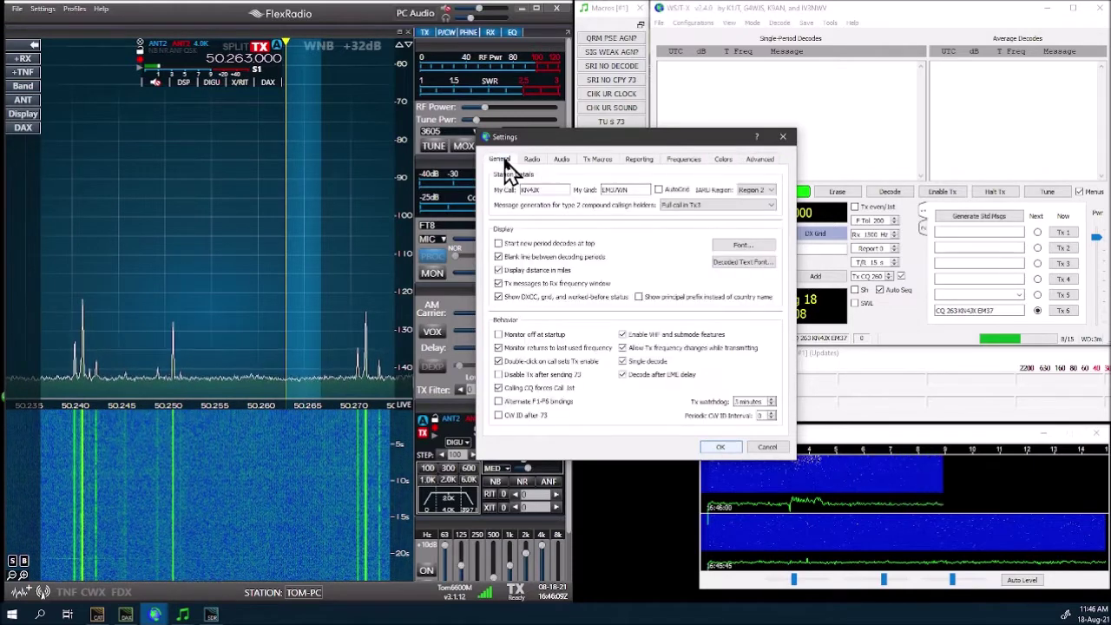
left_click(721, 448)
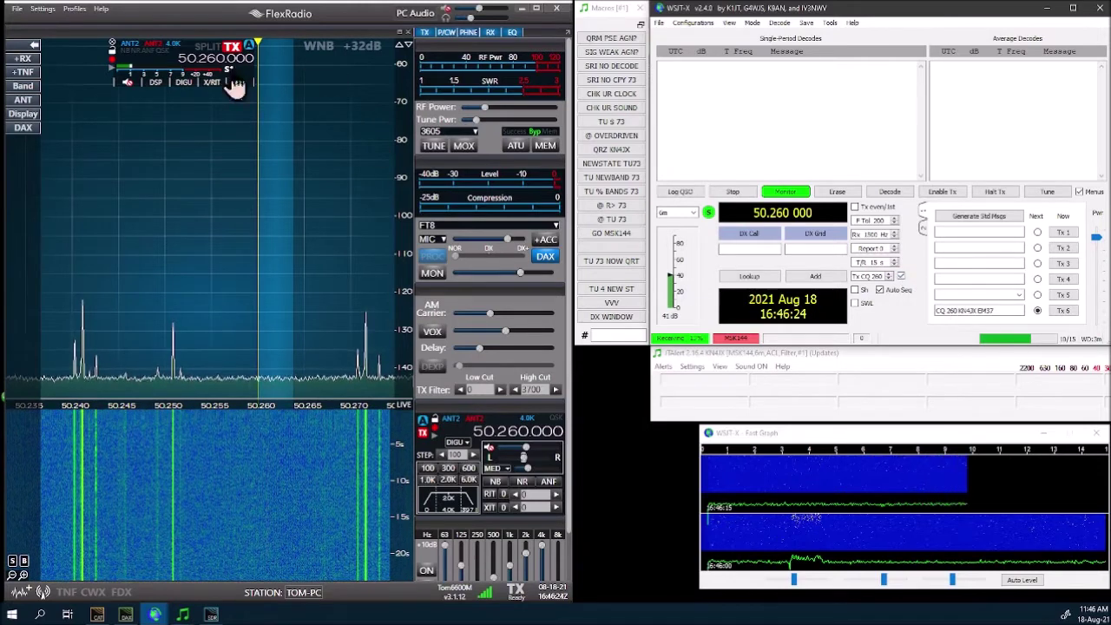
Step: Raise the VFO from 50.260 to 50.263.000 MHz and accept the General settings
scroll(191, 174, "up", 20)
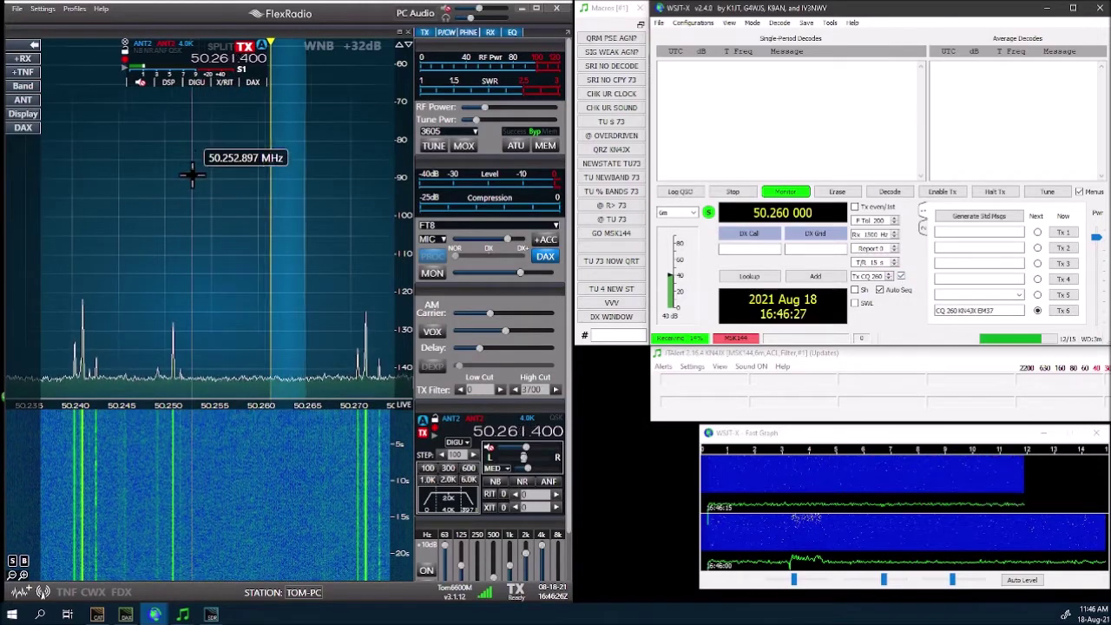
scroll(191, 155, "down", 4)
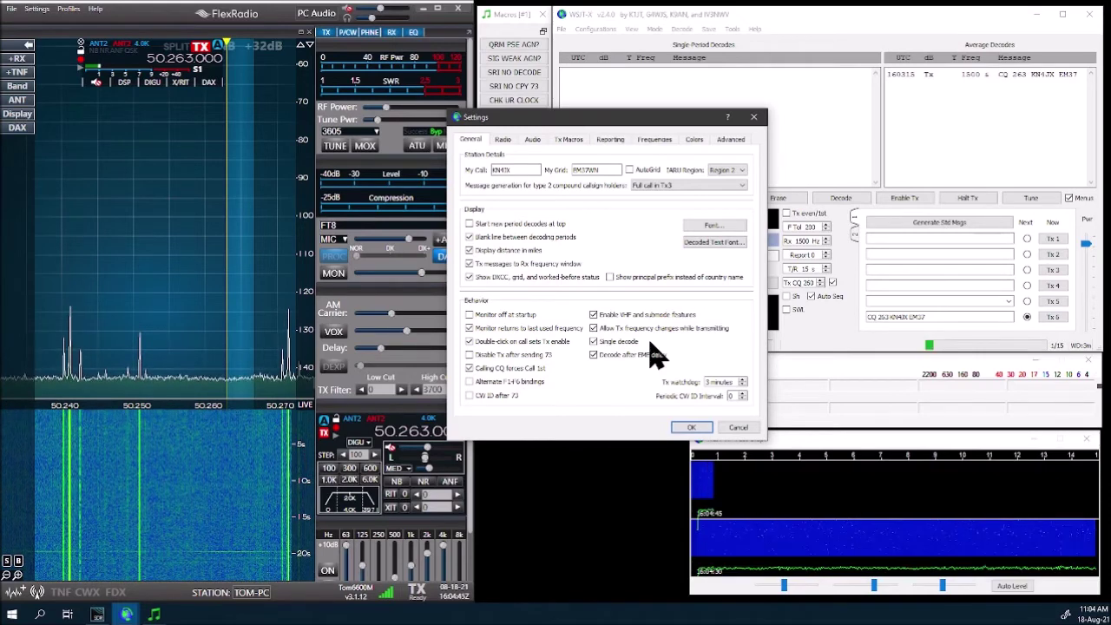
left_click(692, 427)
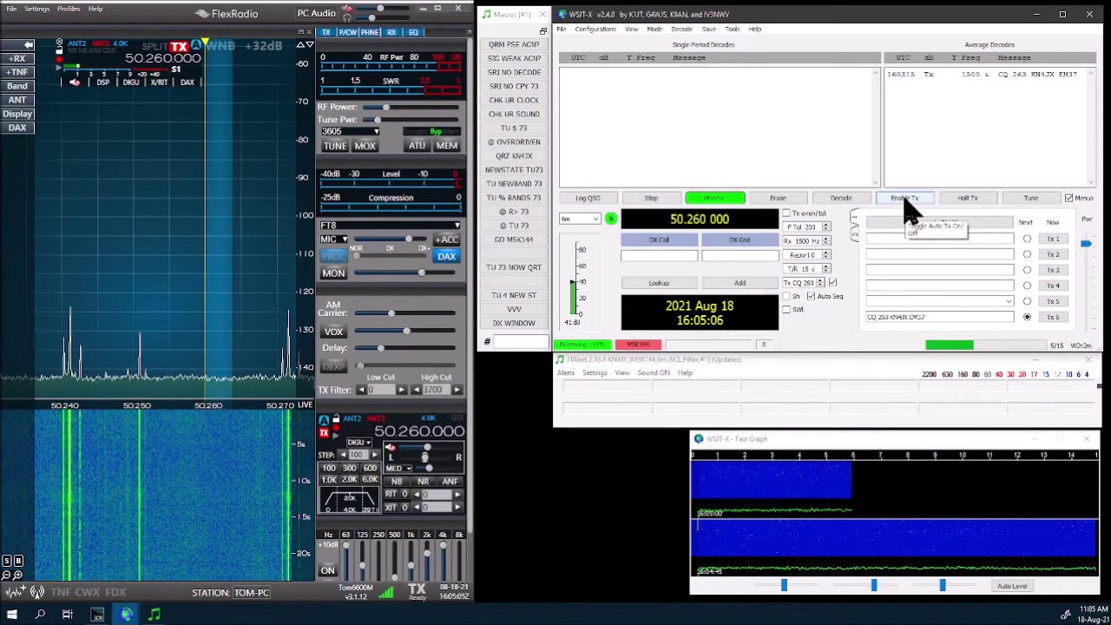
Step: Retune the VFO from the 50.260 MHz calling frequency to 50.263.000 MHz and enable transmission of the CQ 263 message
scroll(122, 248, "up", 20)
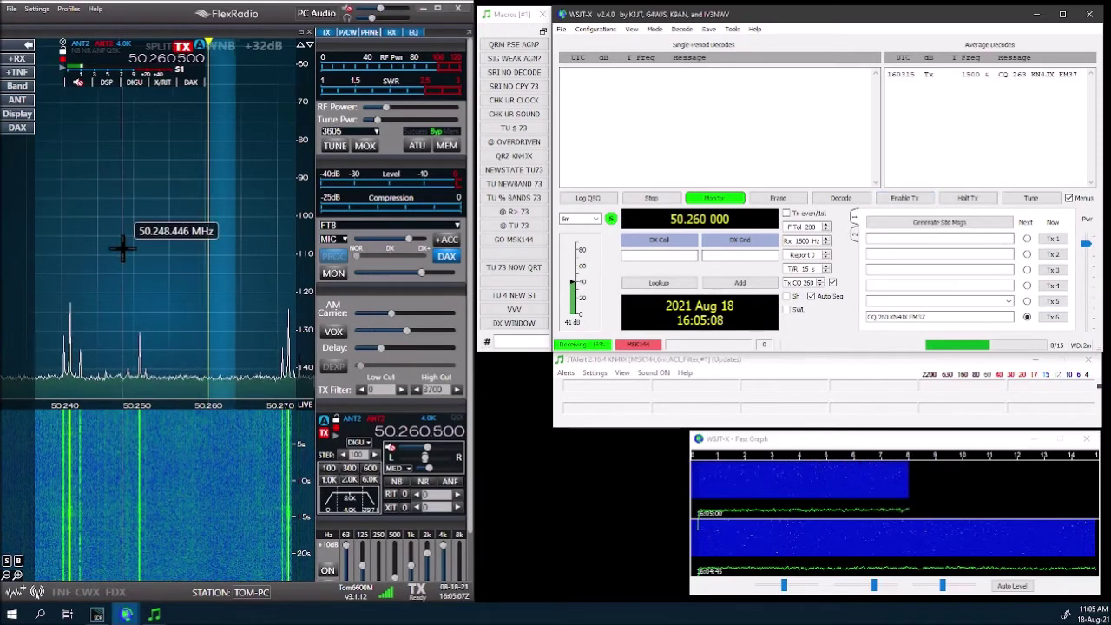
scroll(123, 249, "up", 2)
scroll(122, 249, "down", 3)
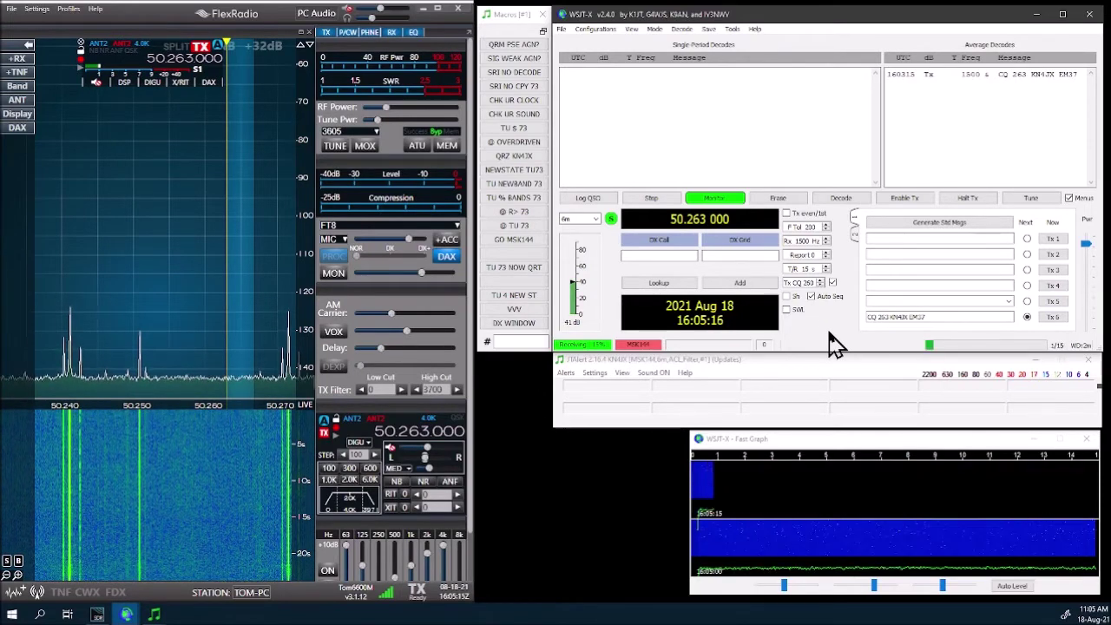
left_click(906, 201)
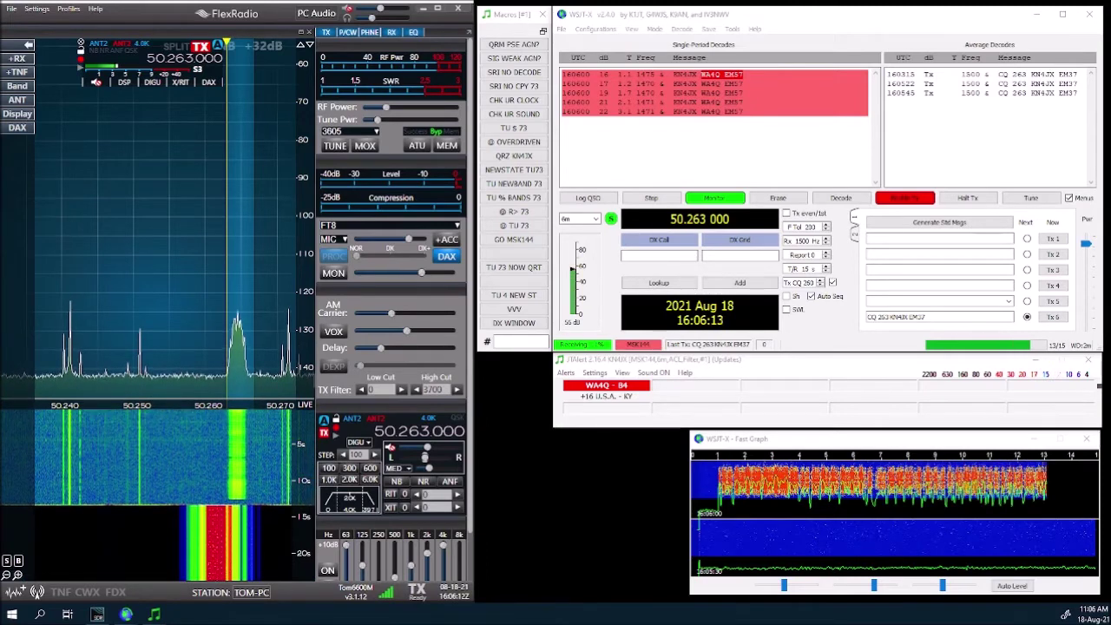
Step: Answer the station replying to the CQ, log the completed MSK144 contact and dismiss the logging confirmation
double_click(725, 87)
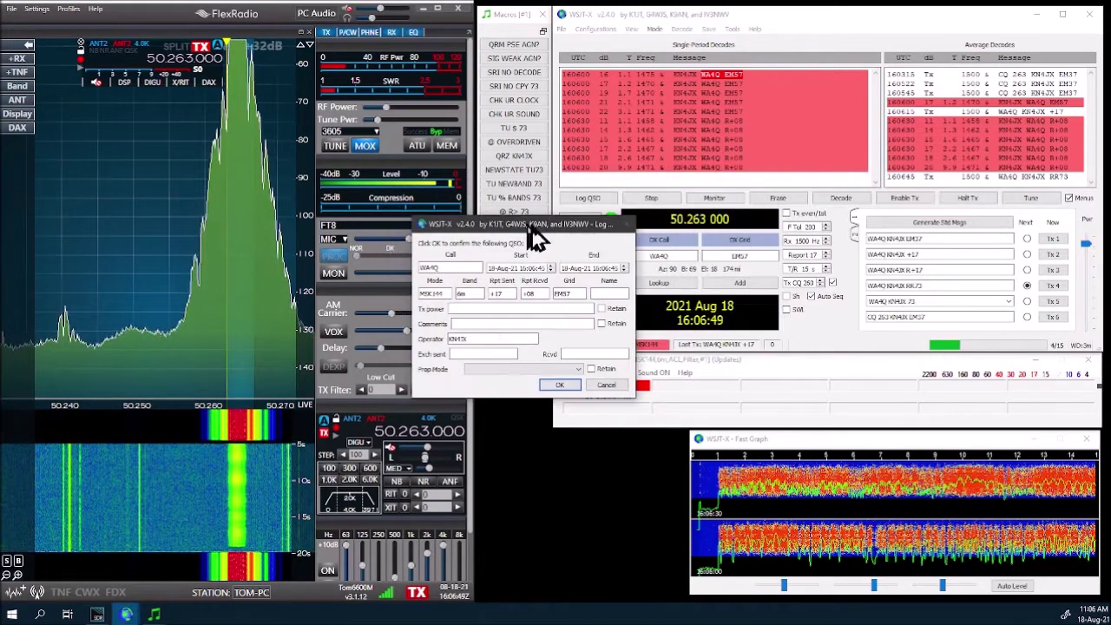
left_click(561, 387)
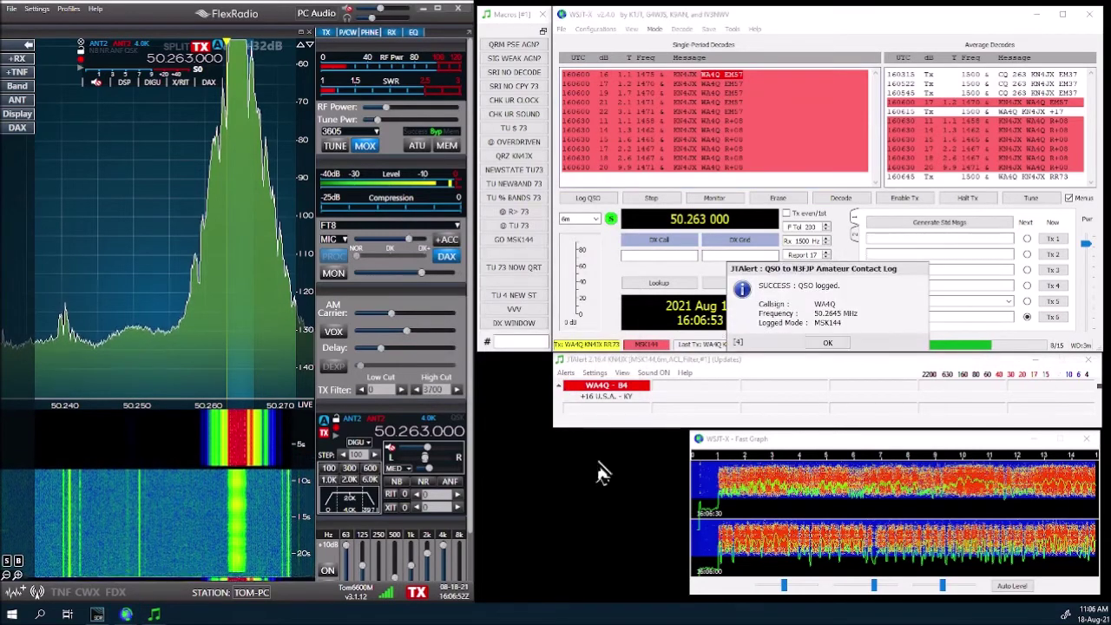
left_click(827, 343)
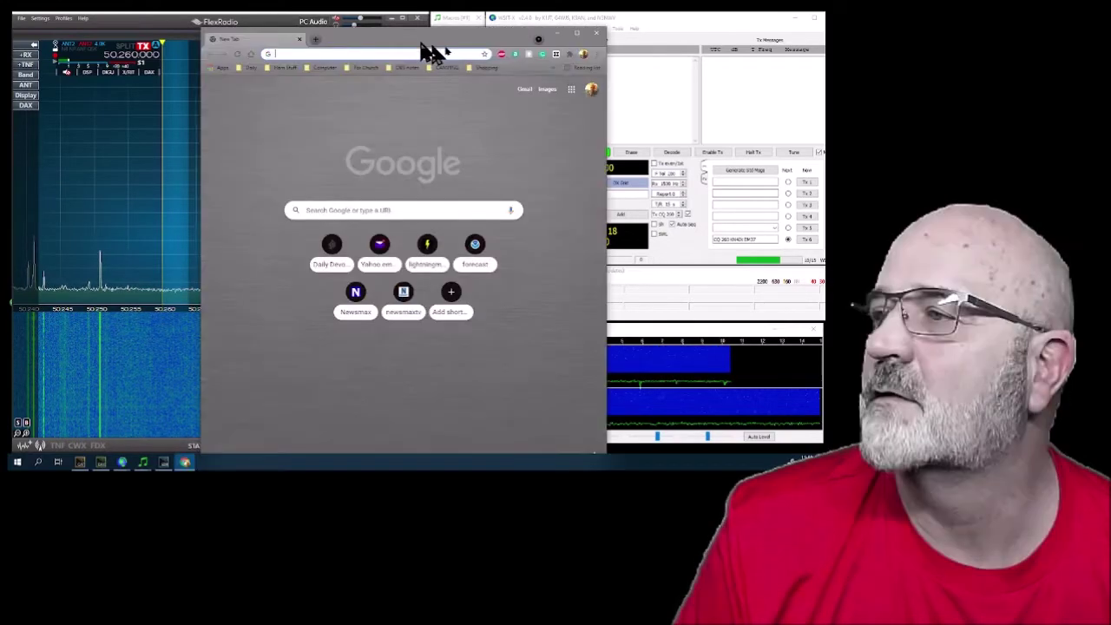
Step: Open the Ping Jockey Central page from the ham radio bookmarks in a maximized Chrome window and read its recent messages
double_click(422, 44)
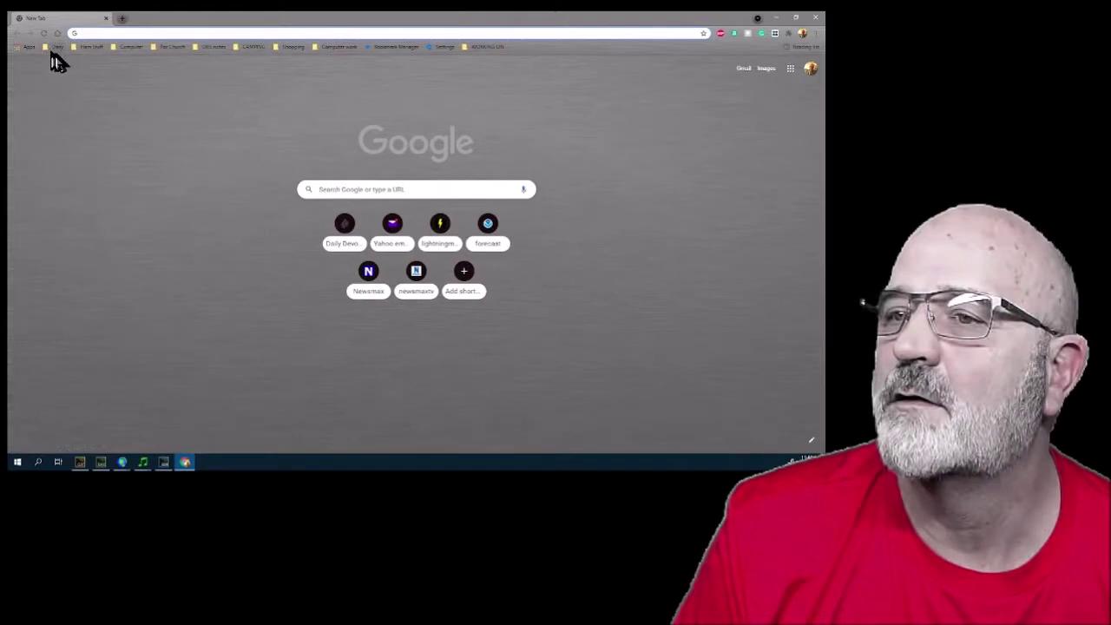
left_click(91, 46)
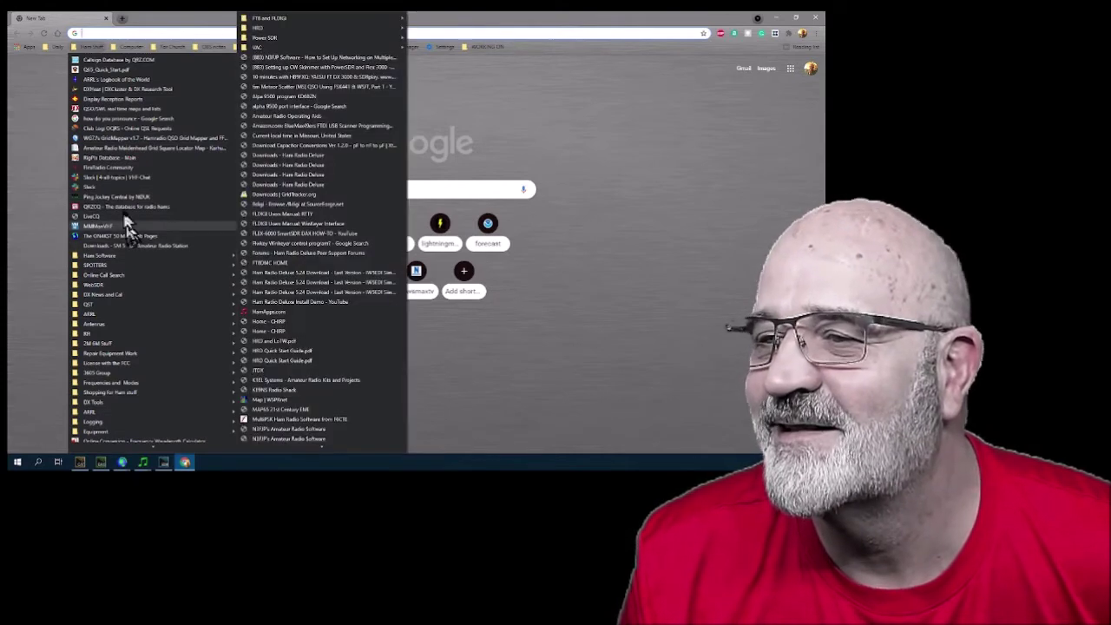
left_click(113, 197)
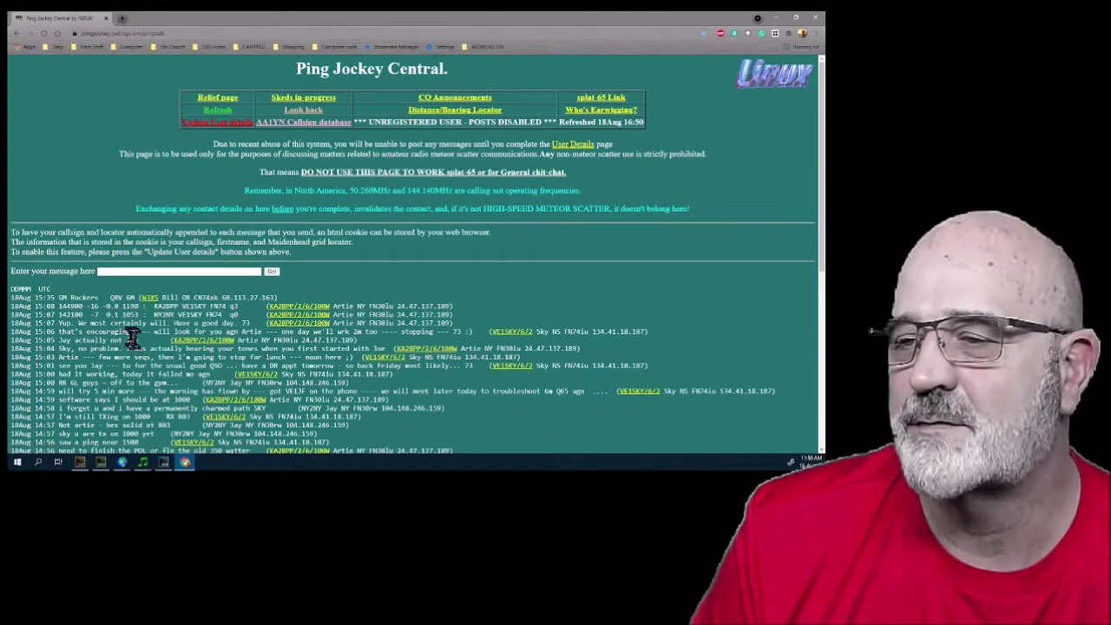
scroll(130, 335, "down", 1)
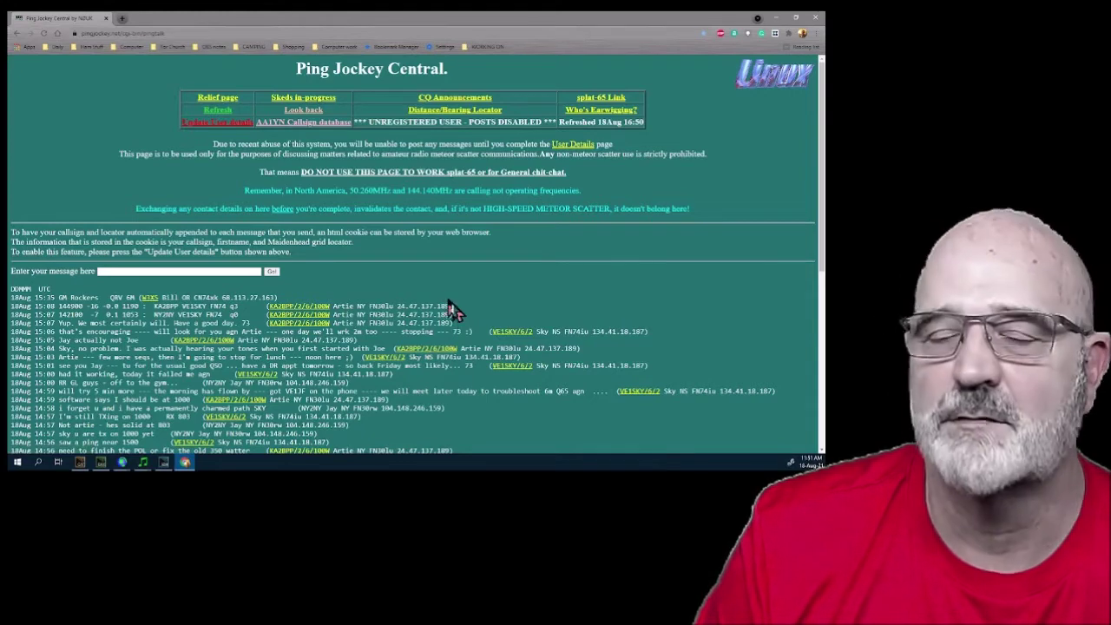
scroll(471, 314, "down", 1)
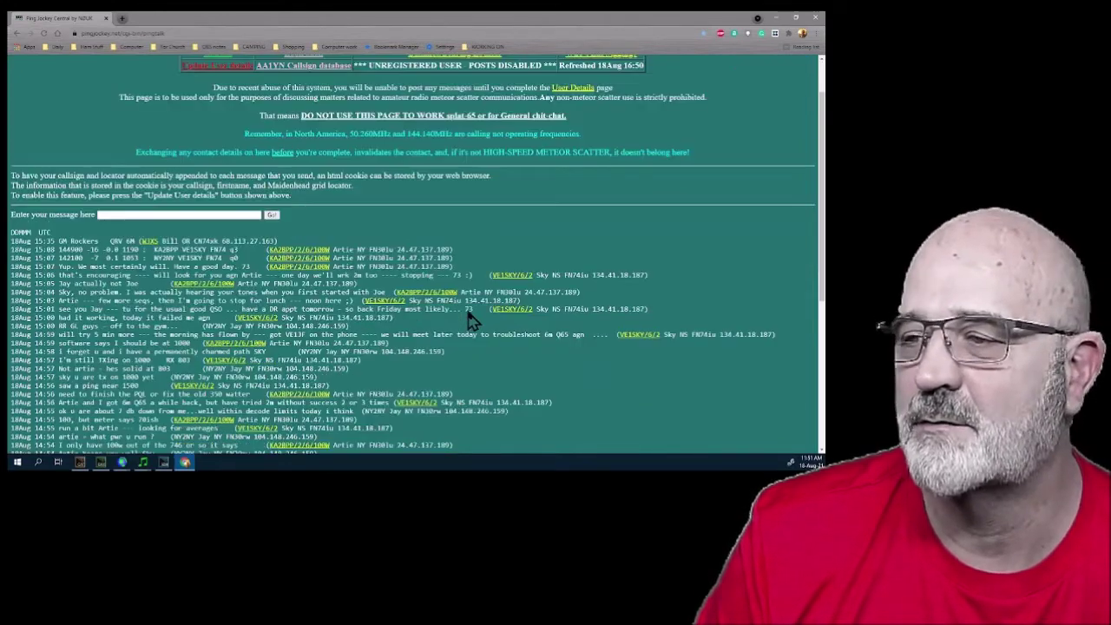
scroll(493, 333, "up", 1)
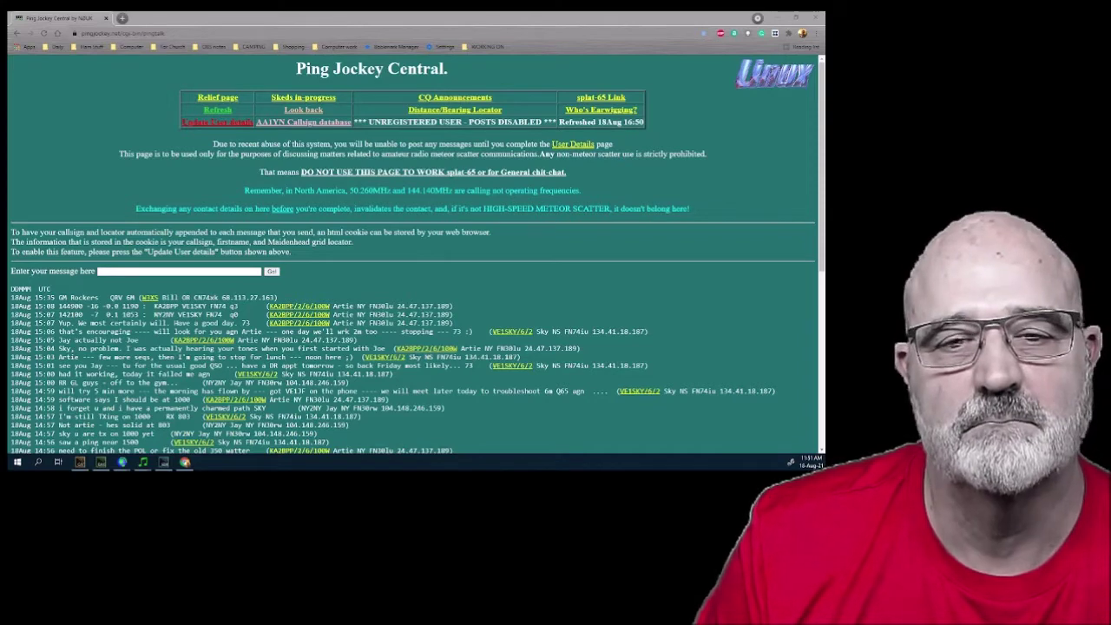
Step: Move the PJClient window to view its chat messages and callsign list, and minimize it
left_click_drag(377, 139, 578, 103)
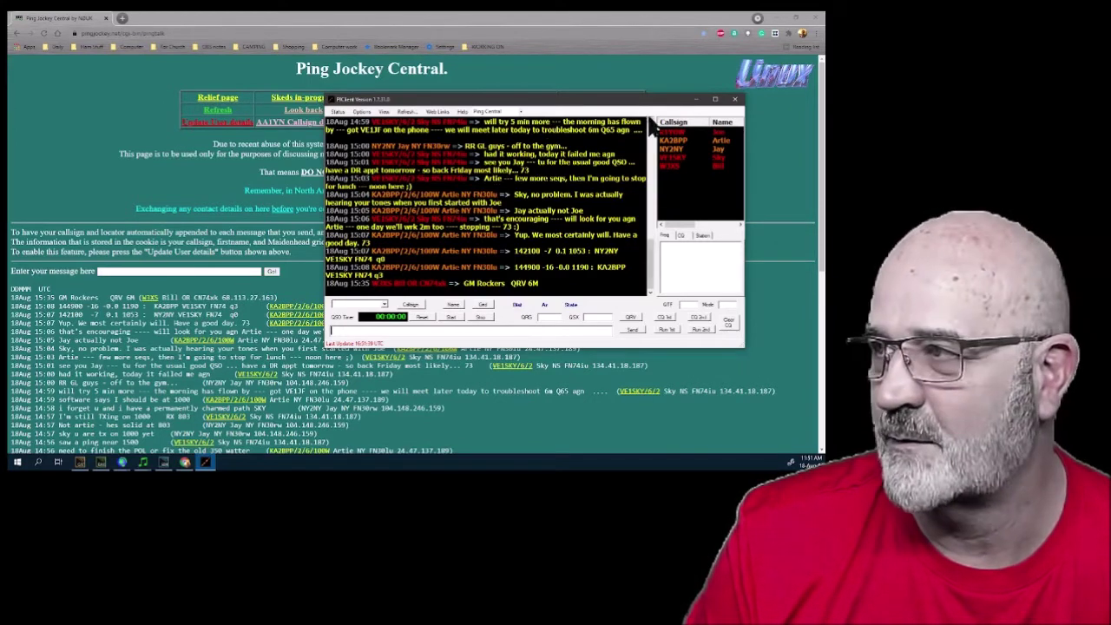
left_click(695, 100)
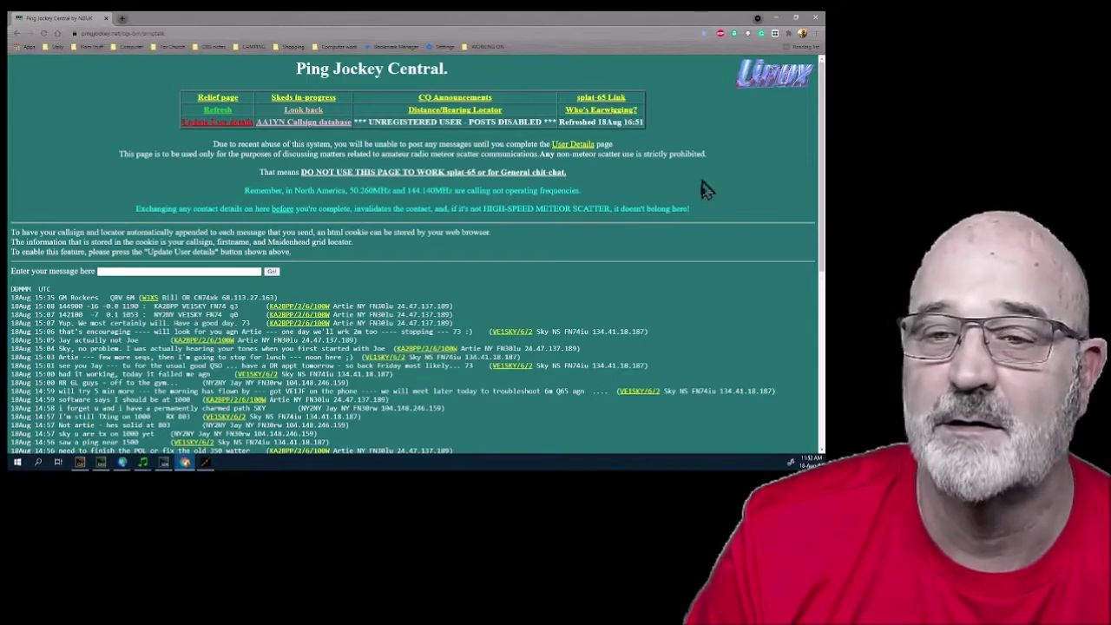
Step: Minimize the browser, switch WSJT-X to JT65 mode, and place the Wide Graph window below the main window
left_click(776, 19)
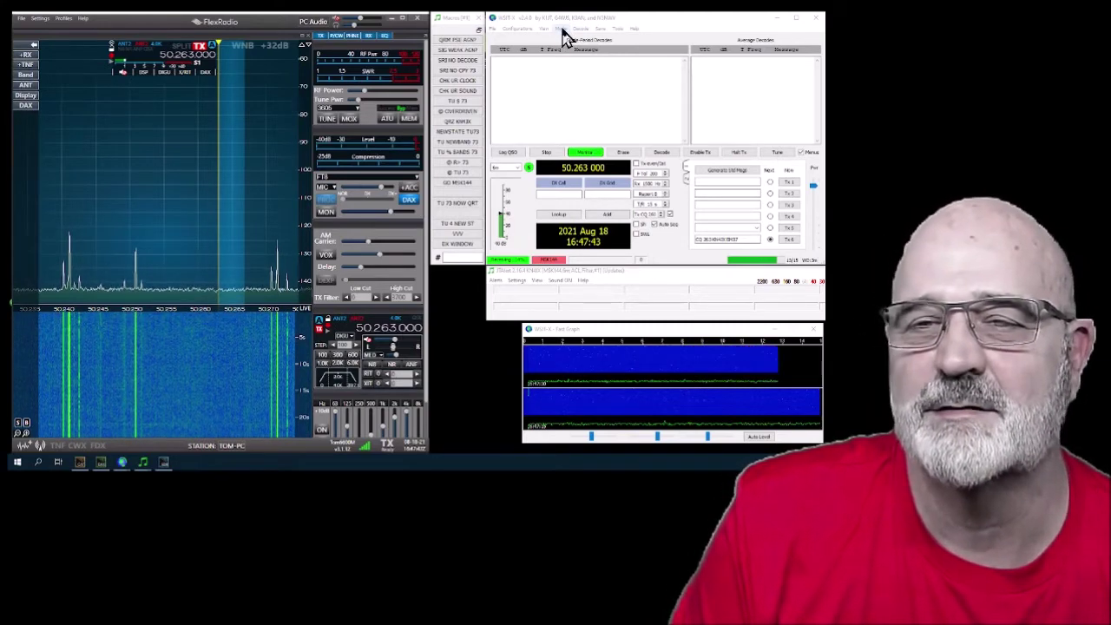
left_click(561, 31)
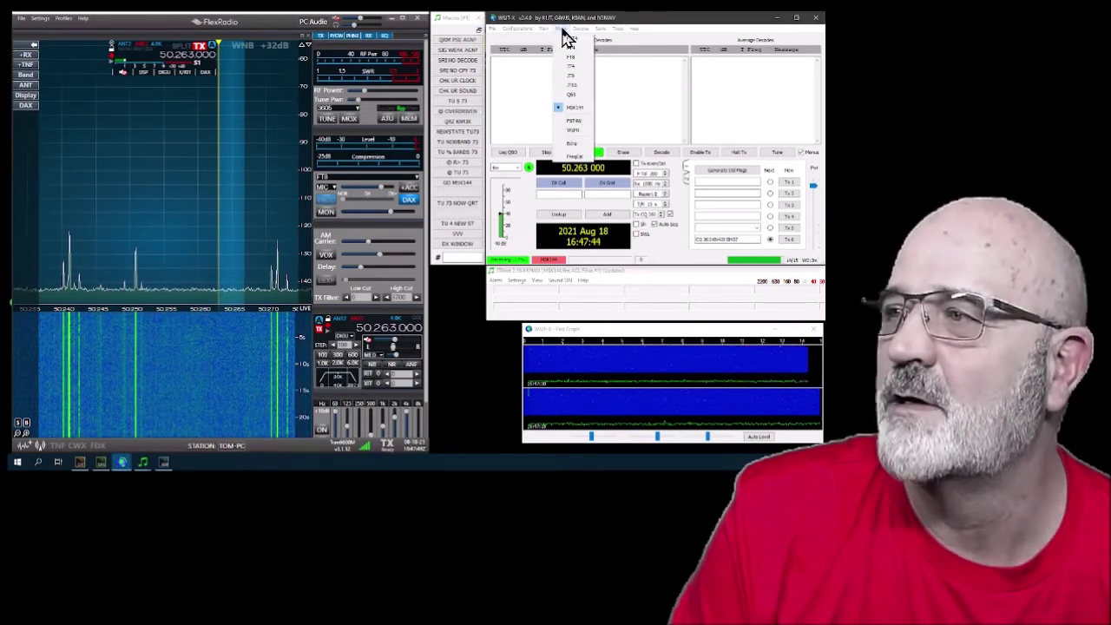
left_click(577, 87)
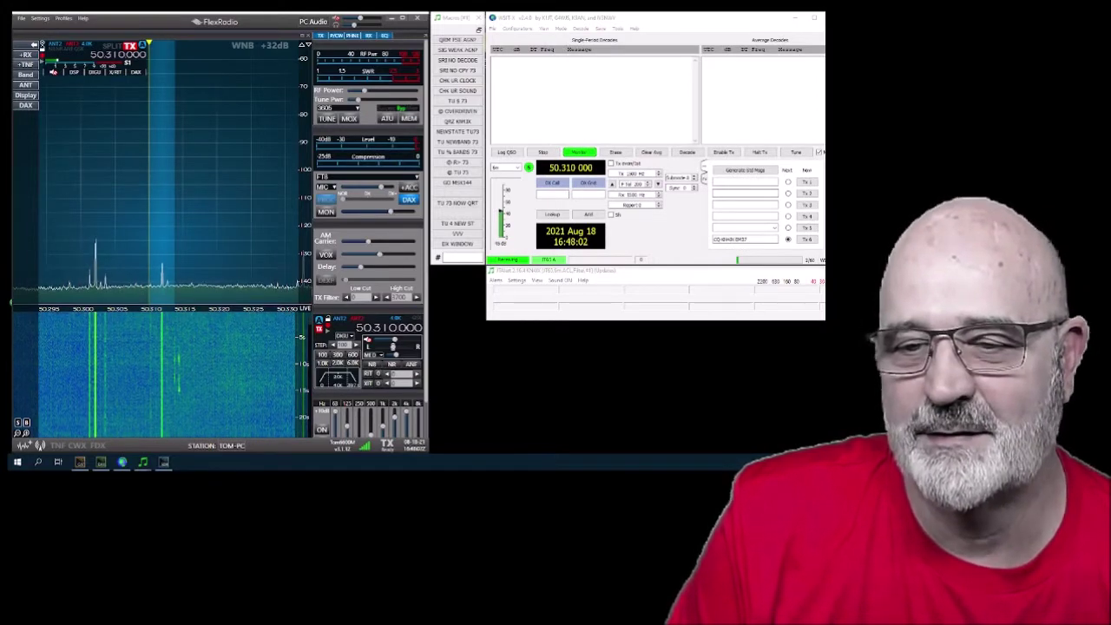
left_click_drag(322, 342, 633, 355)
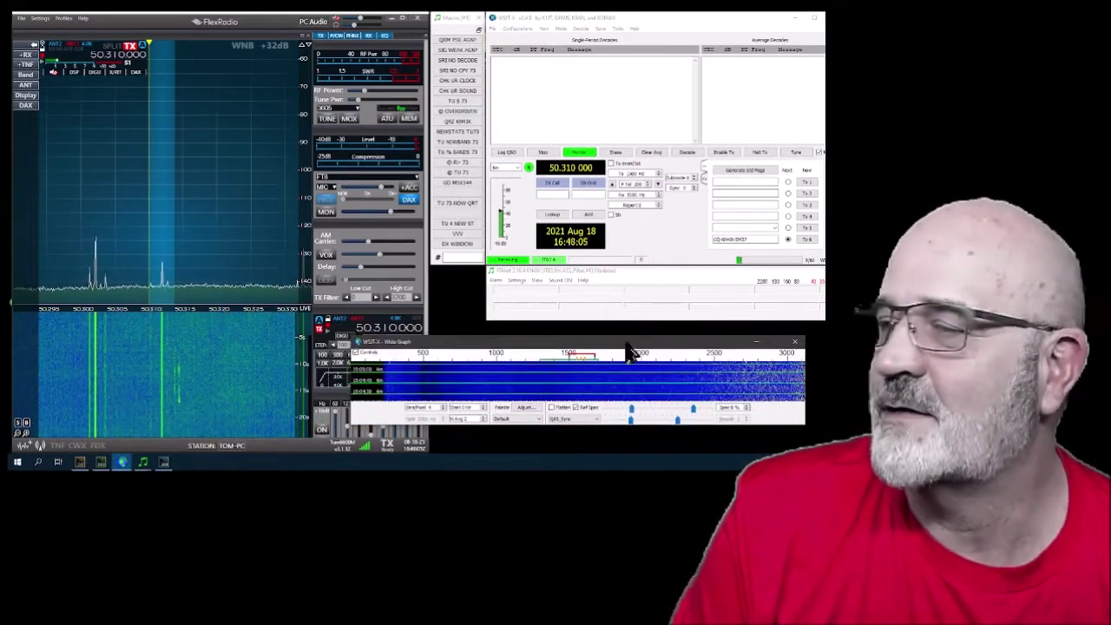
Step: Switch the operating mode back to MSK144 and view its list of working frequencies by band
left_click(562, 30)
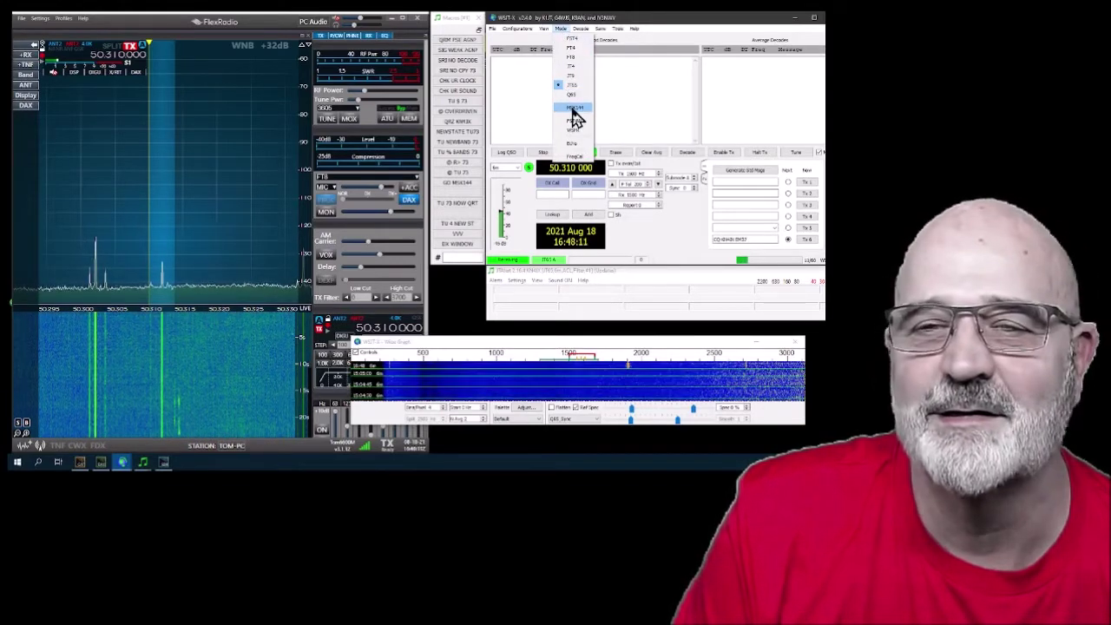
left_click(573, 109)
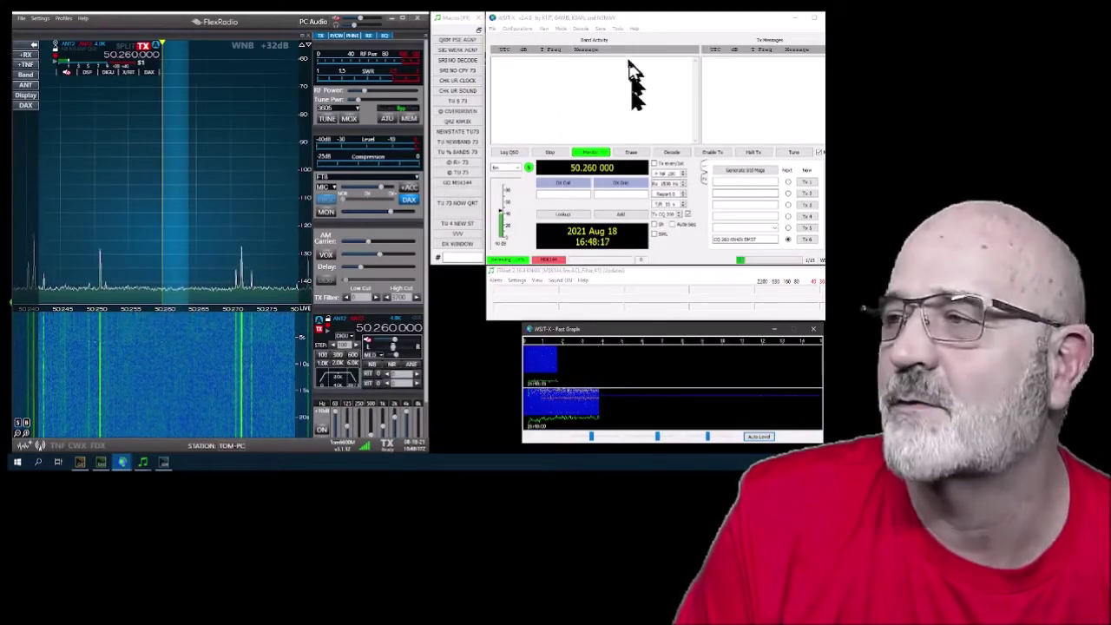
left_click(560, 30)
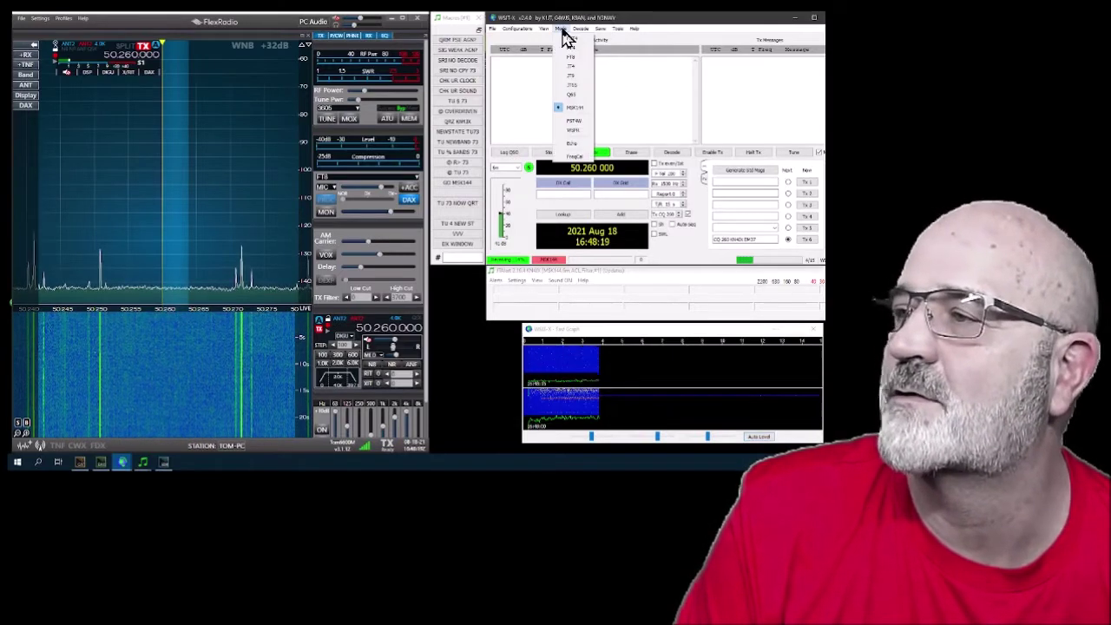
left_click(563, 33)
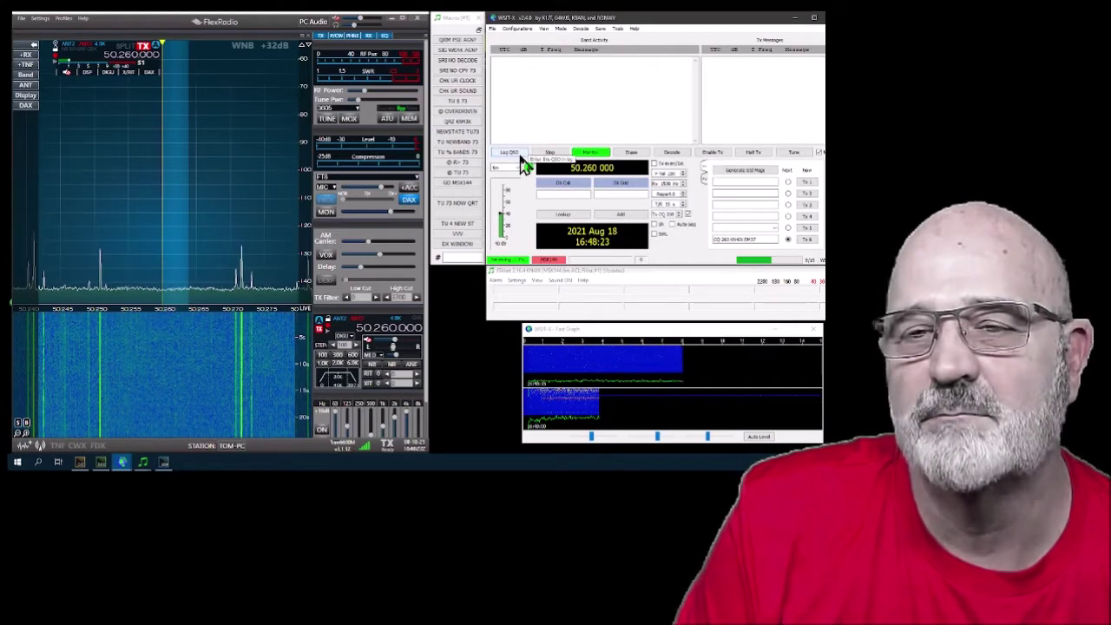
left_click(517, 167)
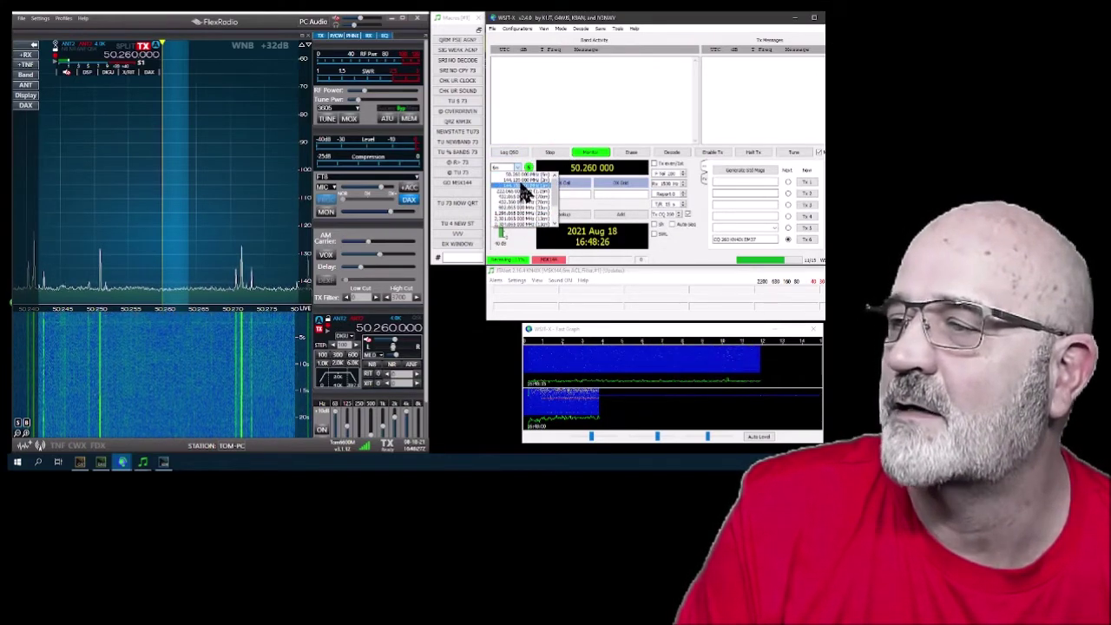
Step: Switch temporarily to FT8 to view its working frequencies by band, and return to MSK144
left_click(563, 31)
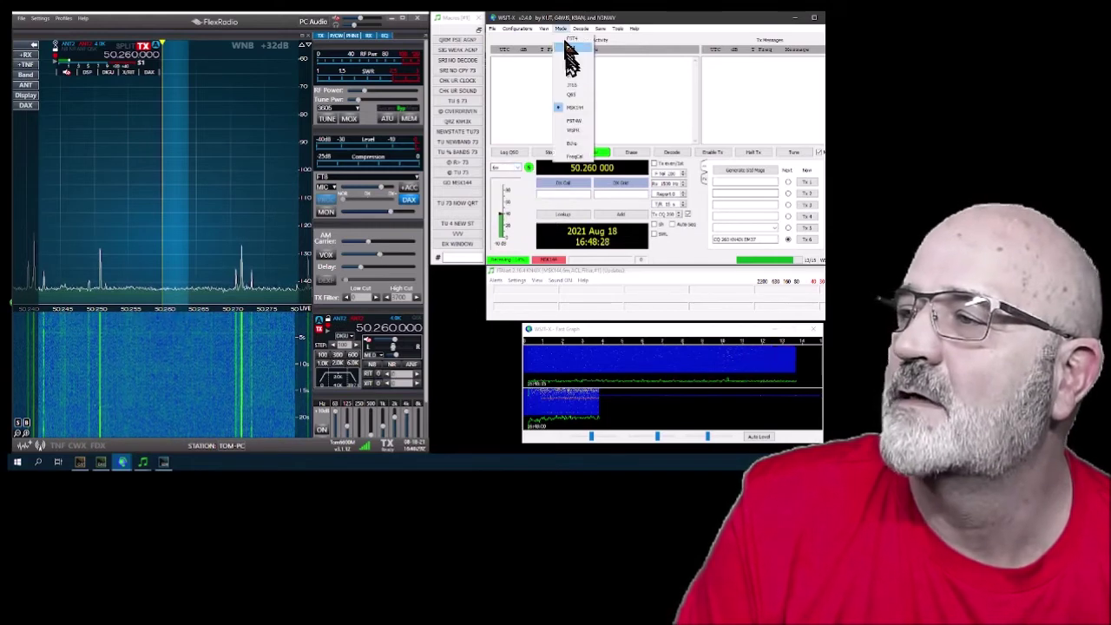
left_click(571, 57)
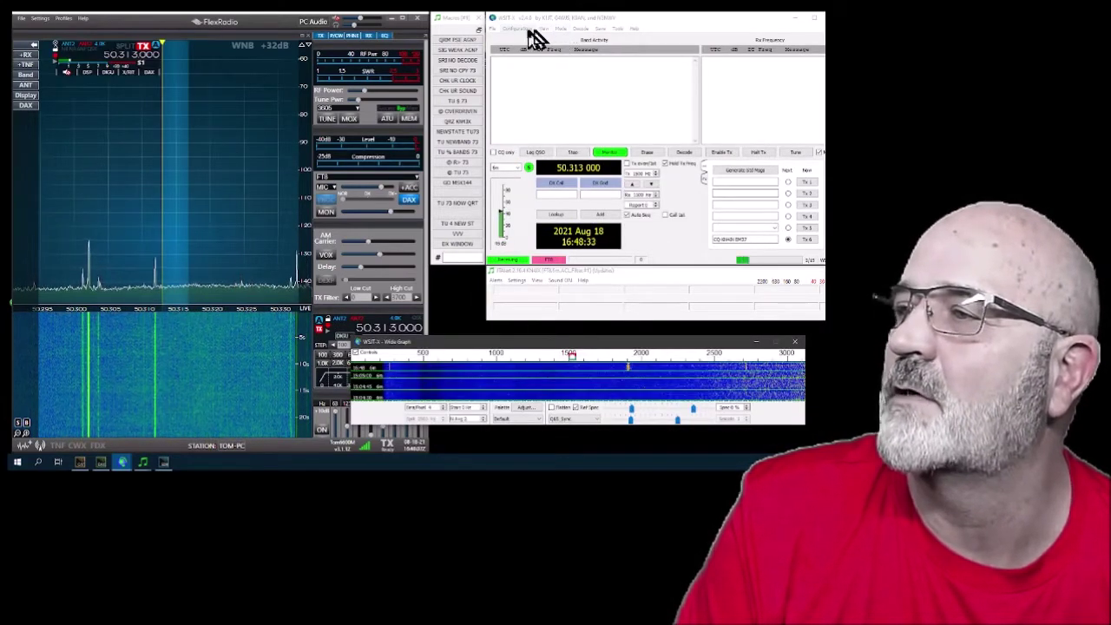
left_click(516, 165)
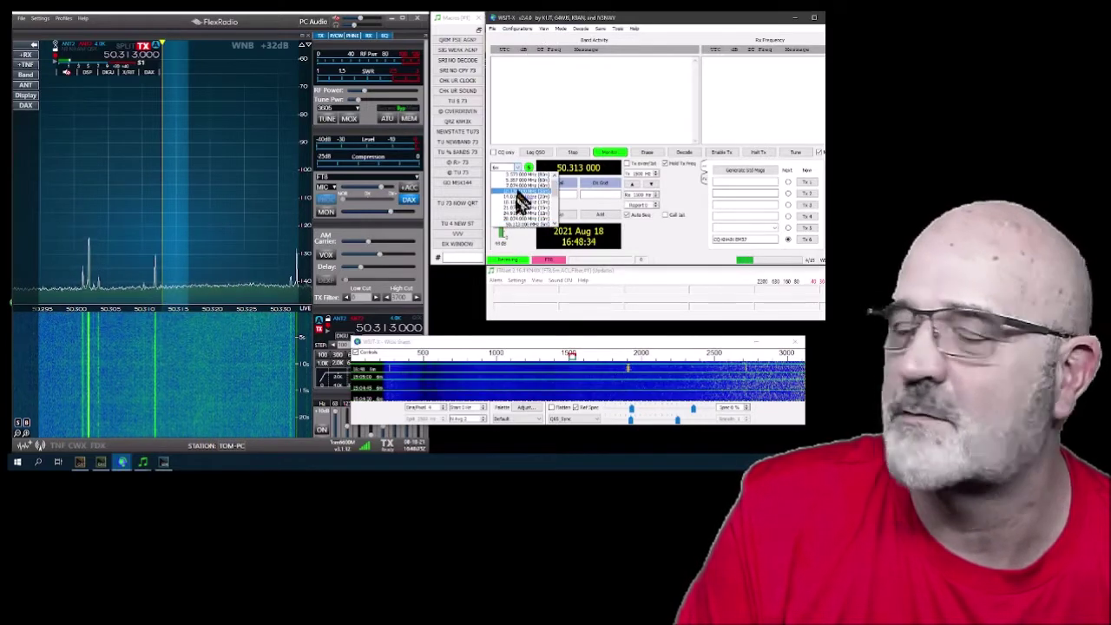
left_click(561, 31)
left_click(571, 107)
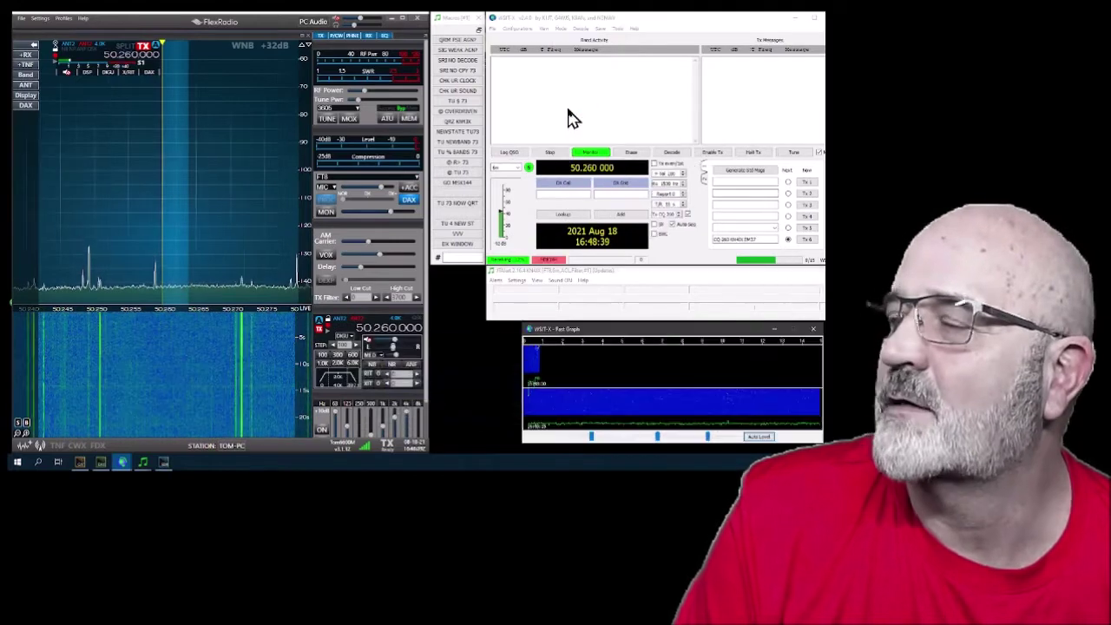
Step: Review the decoding depth choices available for MSK144
left_click(561, 29)
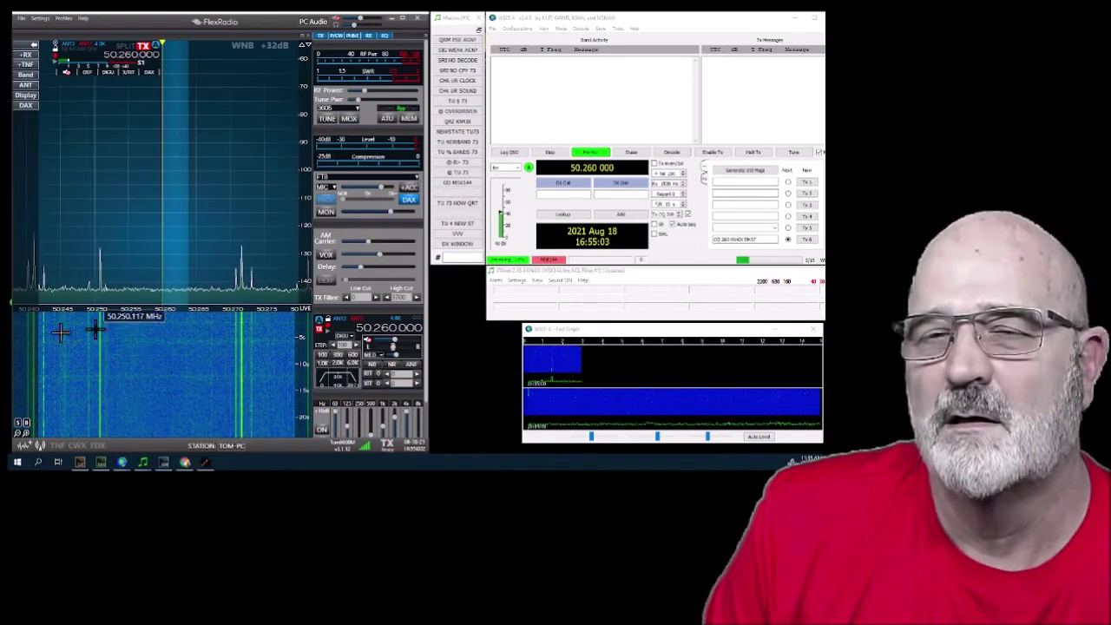
left_click(581, 31)
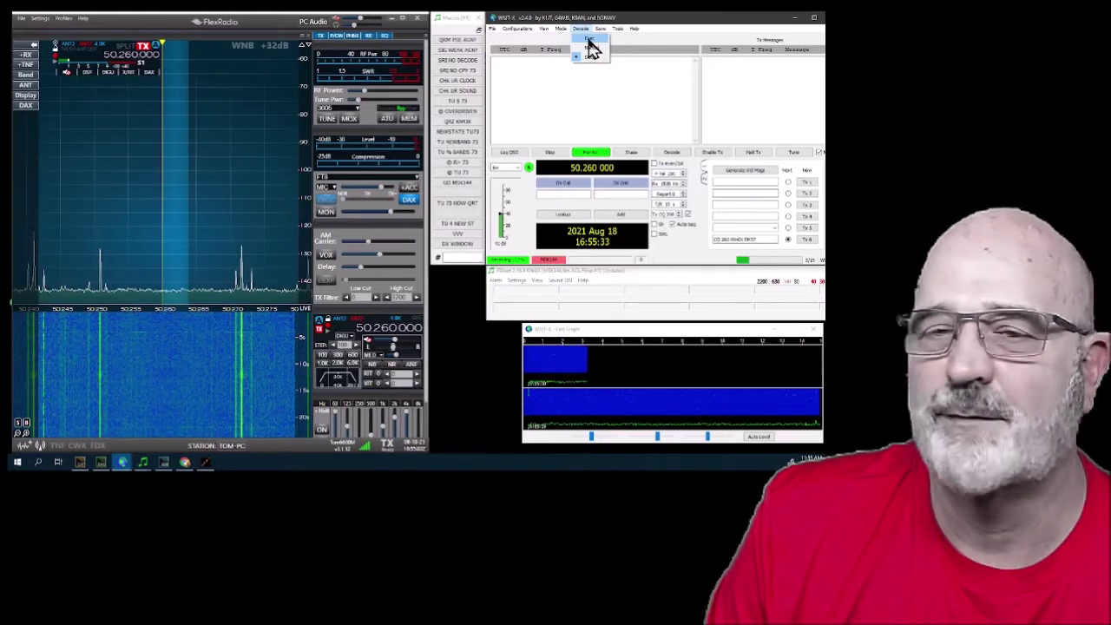
left_click(590, 48)
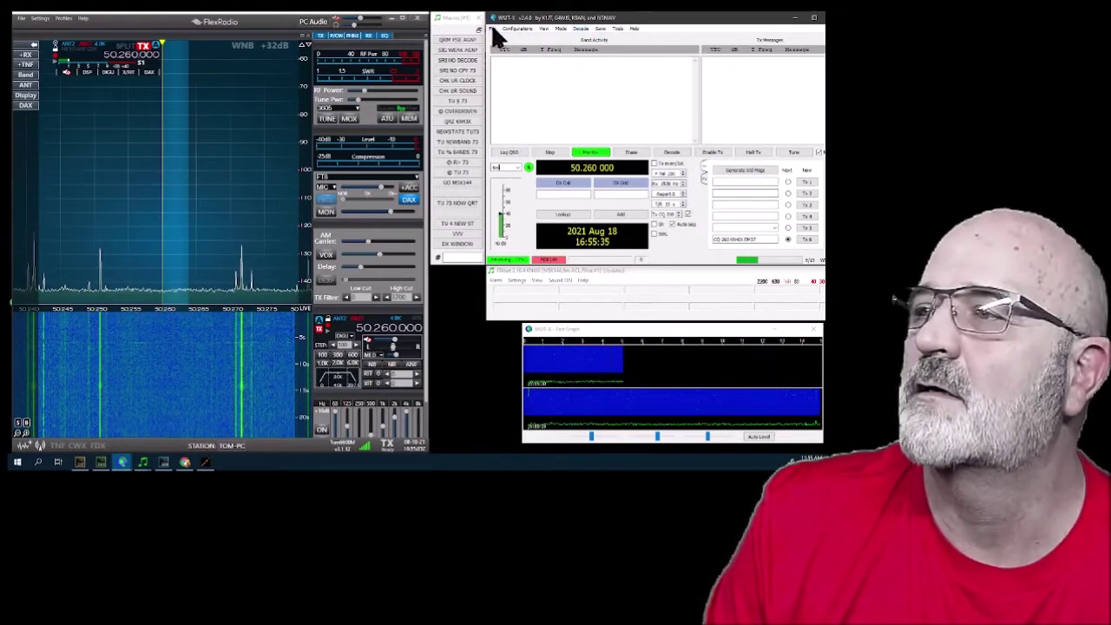
Step: Review the General settings, including the Single decode option, and close them without saving
left_click(494, 32)
left_click(511, 138)
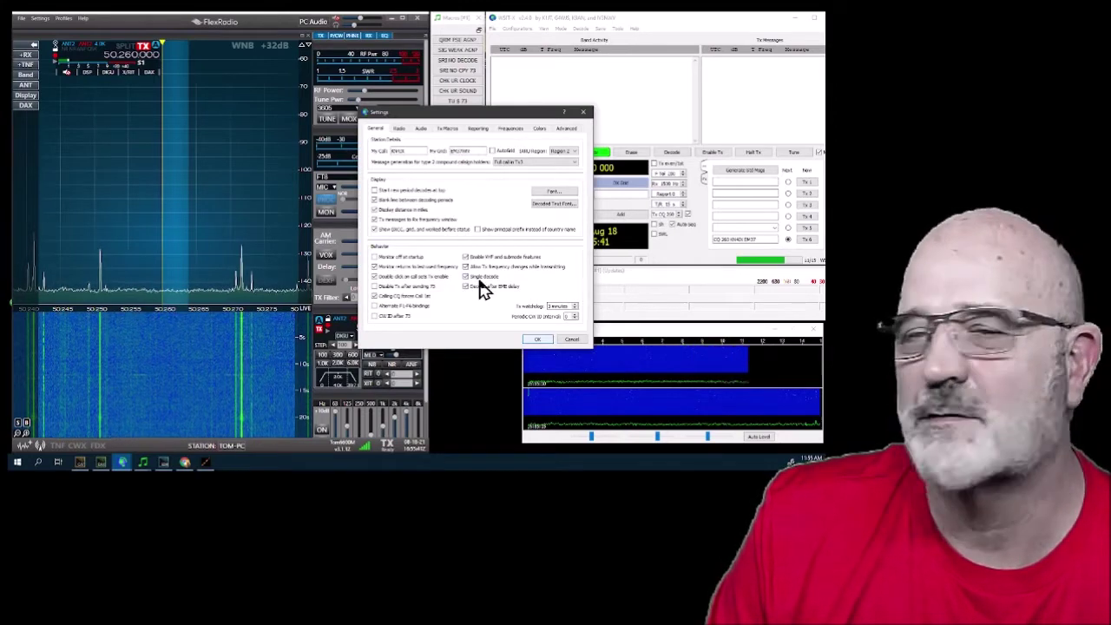
left_click(571, 340)
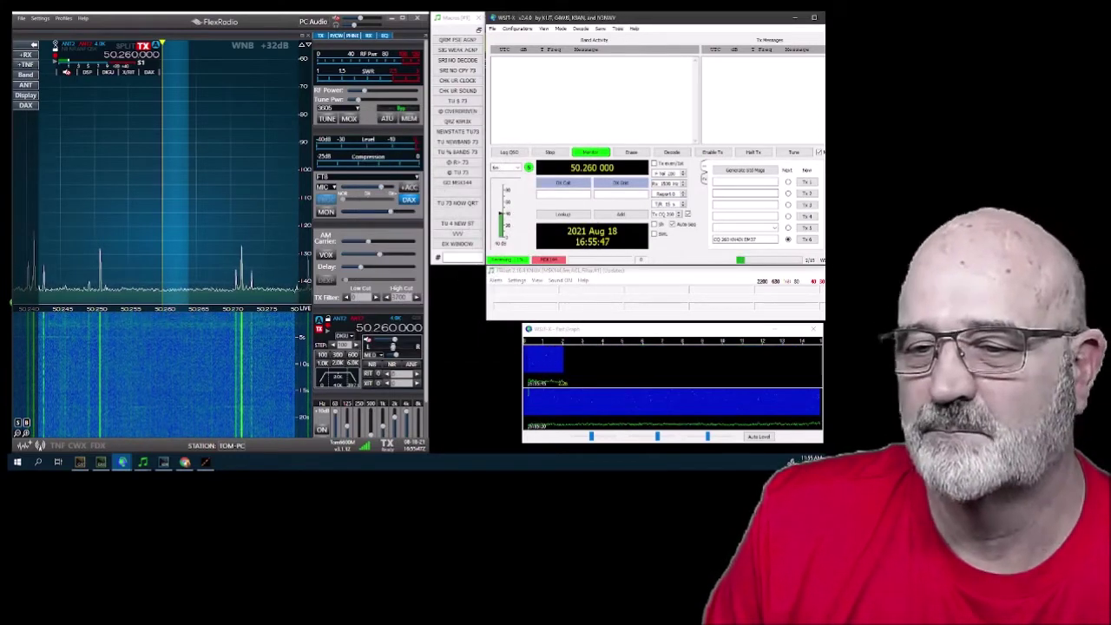